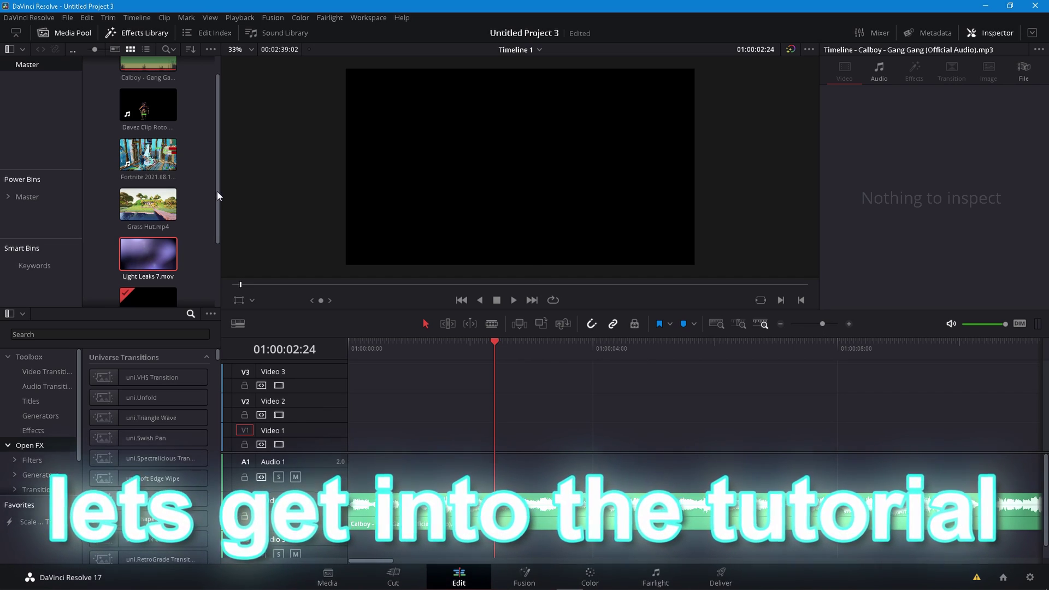
Place Grass Hut.mp4 at the start of the Video 1 track and view it at about two seconds.
{"action": "scroll", "coordinate": [144, 228], "scroll_direction": "down", "scroll_amount": 3}
{"action": "scroll", "coordinate": [148, 223], "scroll_direction": "up", "scroll_amount": 2}
{"action": "left_click_drag", "start_coordinate": [151, 192], "coordinate": [370, 476]}
{"action": "left_click_drag", "start_coordinate": [500, 349], "coordinate": [471, 356]}
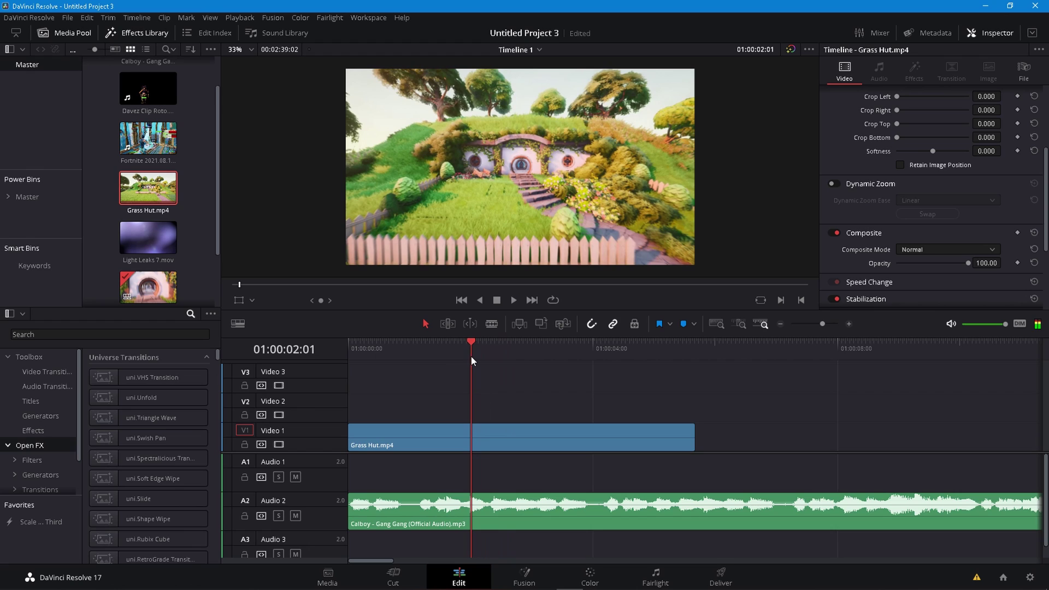
{"action": "left_click", "coordinate": [147, 187]}
{"action": "scroll", "coordinate": [148, 229], "scroll_direction": "down", "scroll_amount": 2}
{"action": "scroll", "coordinate": [148, 230], "scroll_direction": "up", "scroll_amount": 1}
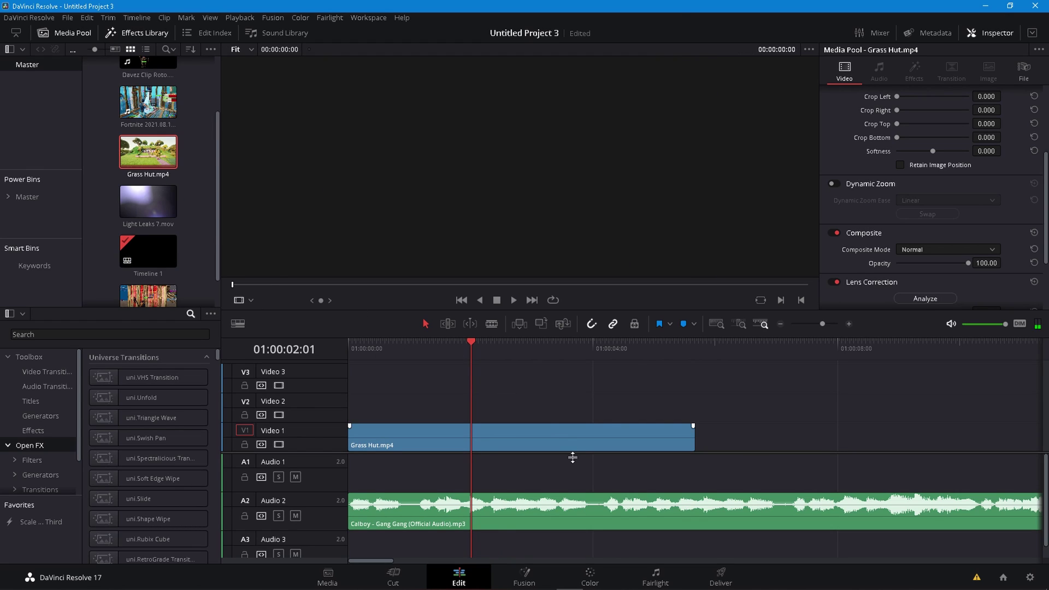
{"action": "left_click", "coordinate": [562, 442]}
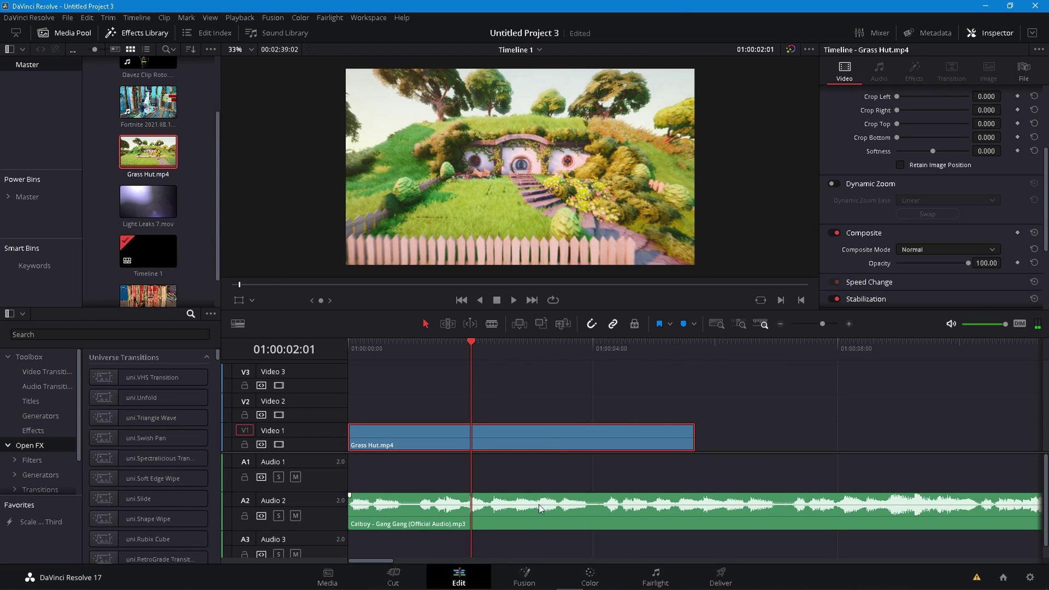
{"action": "right_click", "coordinate": [529, 435]}
Bring Pink Light Leak.mov from the file explorer into the timeline, at the start above Grass Hut.mp4.
{"action": "left_click", "coordinate": [422, 579]}
{"action": "left_click_drag", "start_coordinate": [623, 163], "coordinate": [345, 382]}
Unlink and delete the Pink Light Leak audio, and move its video clip down onto Video 2.
{"action": "right_click", "coordinate": [458, 376]}
{"action": "left_click", "coordinate": [512, 372]}
{"action": "left_click", "coordinate": [775, 483]}
{"action": "left_click", "coordinate": [765, 545]}
{"action": "key", "text": "Delete"}
{"action": "left_click_drag", "start_coordinate": [508, 377], "coordinate": [502, 407]}
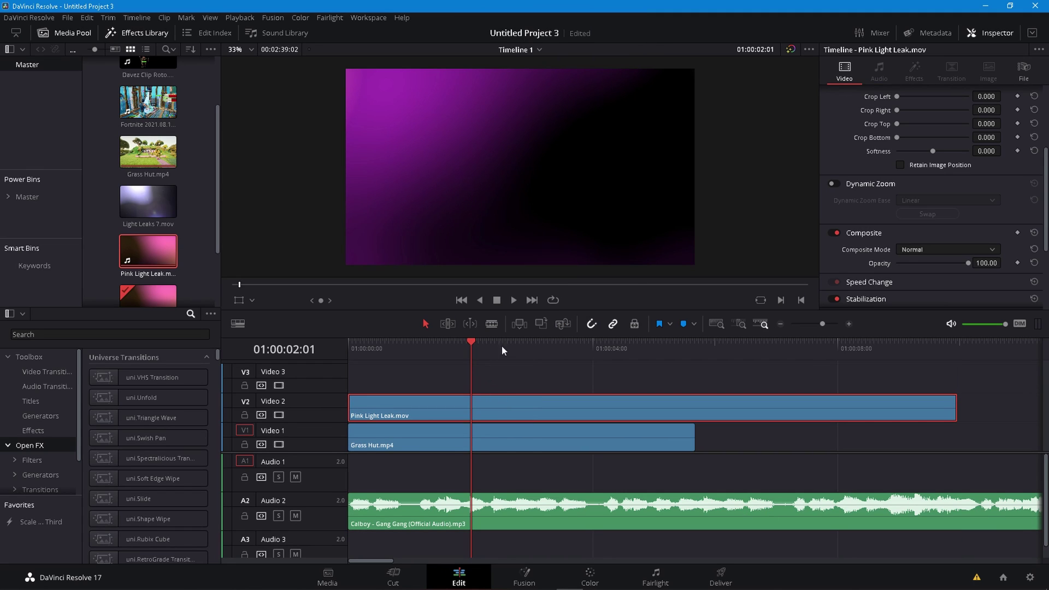
Set the Pink Light Leak clip's composite mode to Add and its opacity to 50, and preview the result.
{"action": "left_click", "coordinate": [962, 250]}
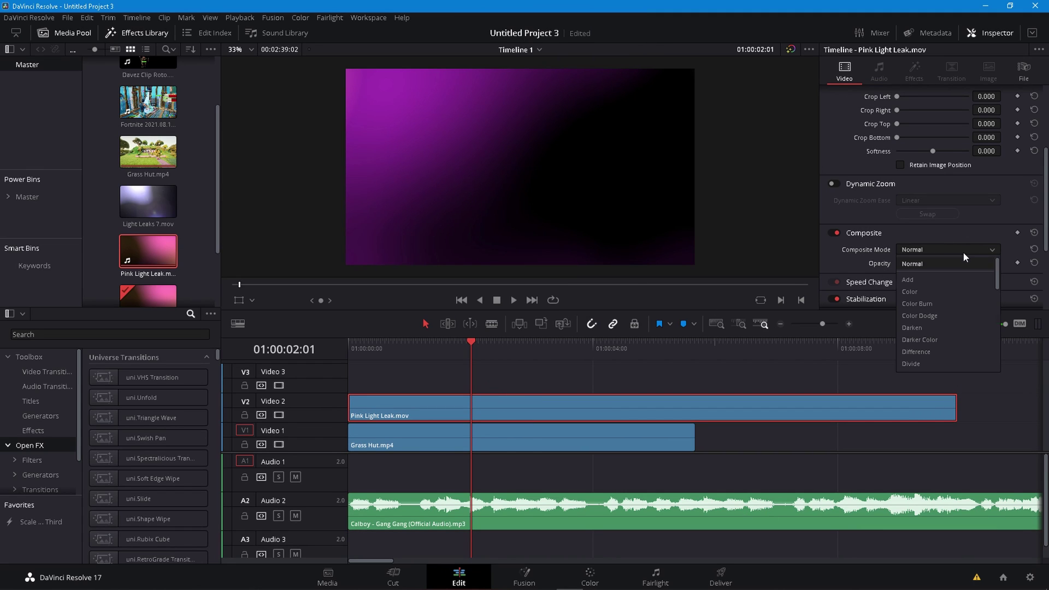
{"action": "left_click", "coordinate": [940, 280]}
{"action": "left_click", "coordinate": [998, 264]}
{"action": "type", "text": "50"}
{"action": "key", "text": "Return"}
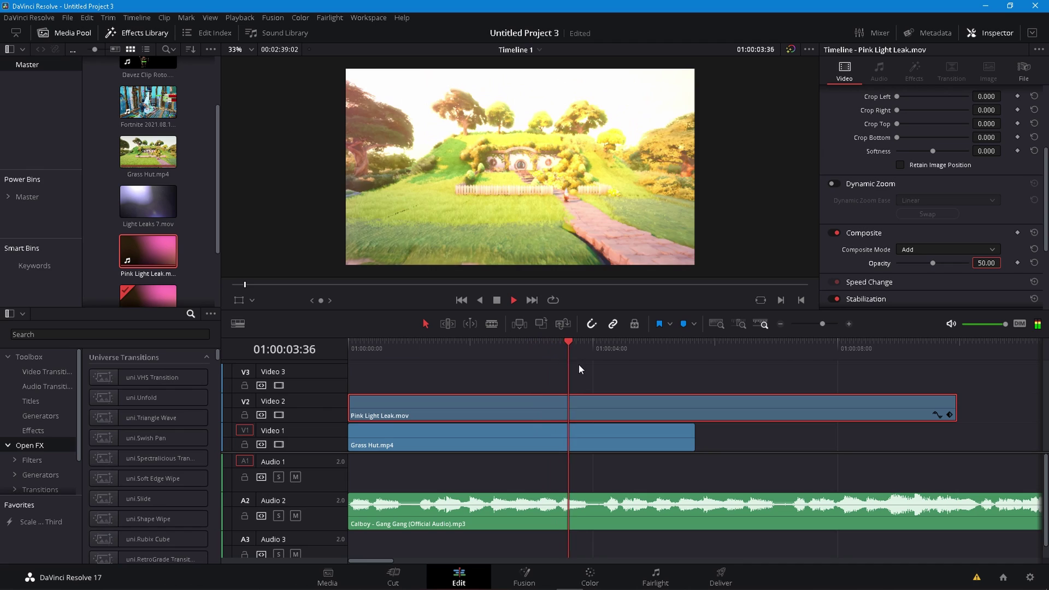
{"action": "key", "text": "space"}
Search the effects for "hue" and apply S_HueSatBright to the Pink Light Leak clip.
{"action": "right_click", "coordinate": [623, 404]}
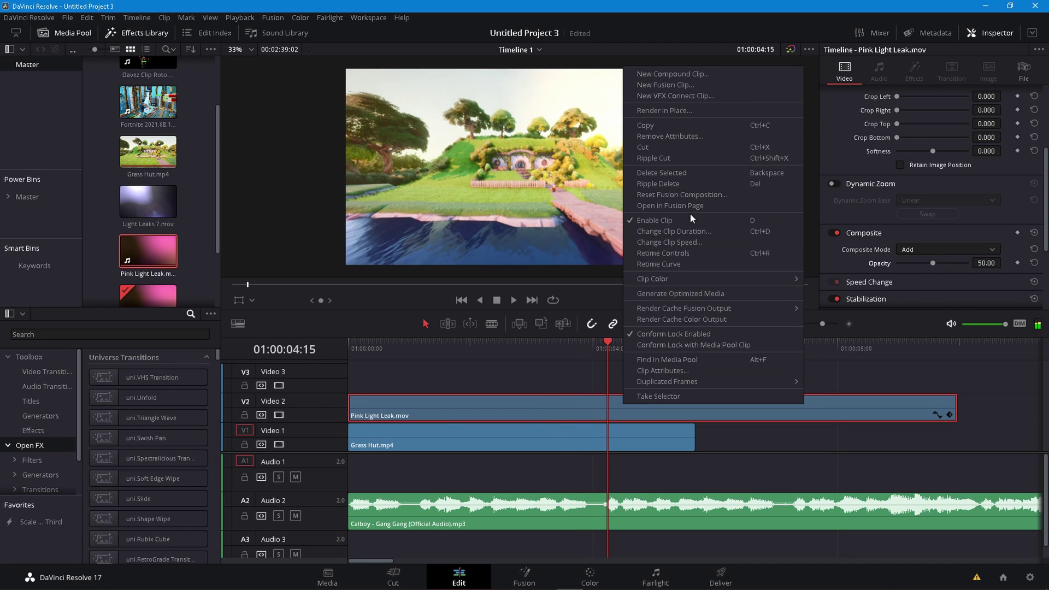
{"action": "left_click_drag", "start_coordinate": [499, 356], "coordinate": [484, 354]}
{"action": "left_click", "coordinate": [159, 343]}
{"action": "type", "text": "hue"}
{"action": "left_click_drag", "start_coordinate": [169, 428], "coordinate": [587, 418]}
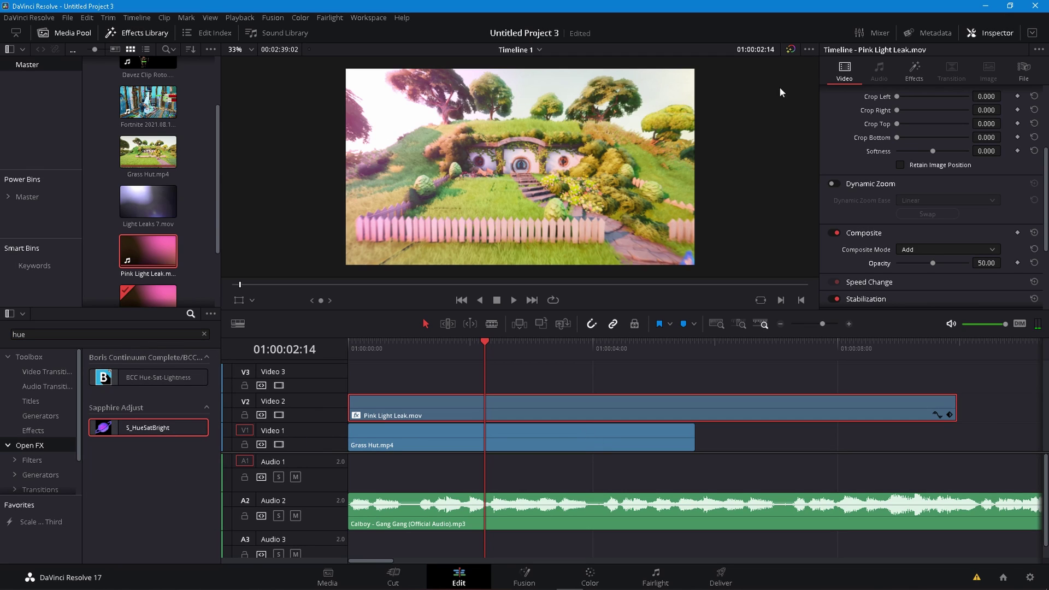
Raise the light leak's opacity for better visibility and set its S_HueSatBright Hue Shift to 0.349.
{"action": "left_click", "coordinate": [903, 71]}
{"action": "left_click", "coordinate": [845, 71]}
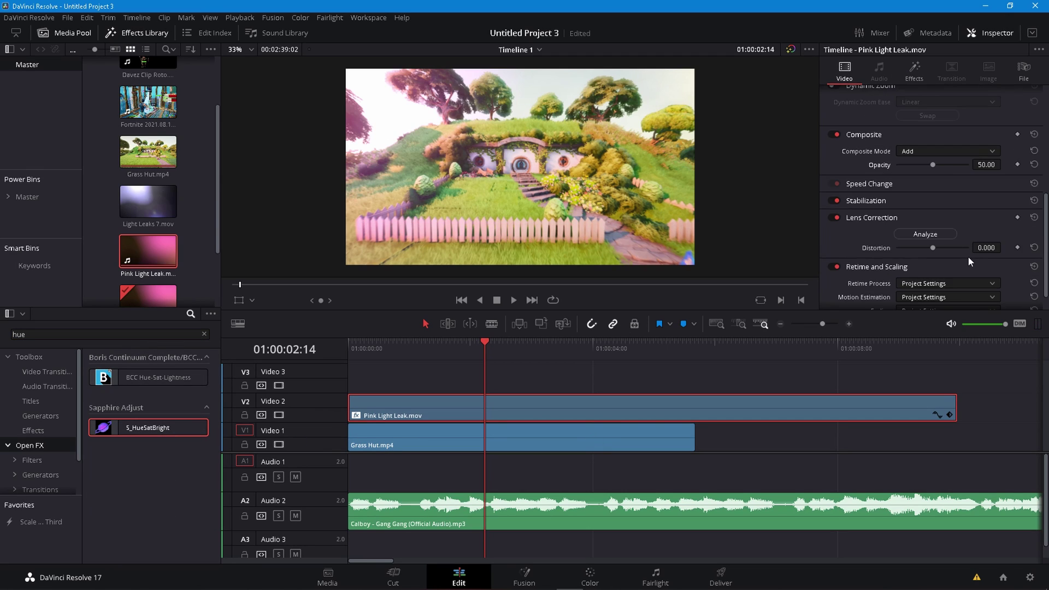
{"action": "left_click_drag", "start_coordinate": [982, 163], "coordinate": [1010, 163]}
{"action": "scroll", "coordinate": [969, 153], "scroll_direction": "up", "scroll_amount": 3}
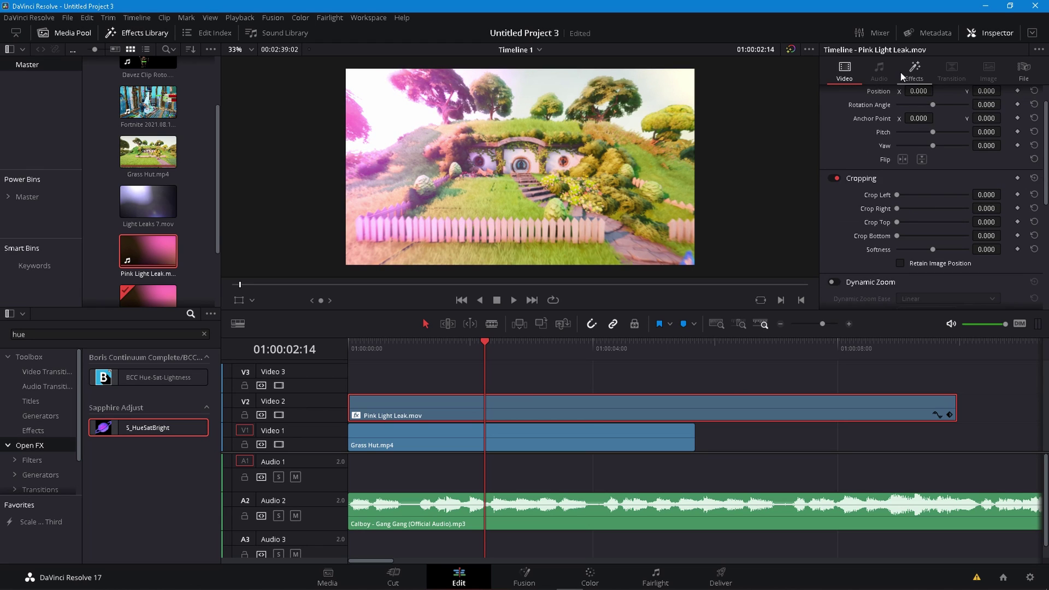
{"action": "left_click", "coordinate": [905, 72]}
{"action": "left_click_drag", "start_coordinate": [943, 181], "coordinate": [945, 182]}
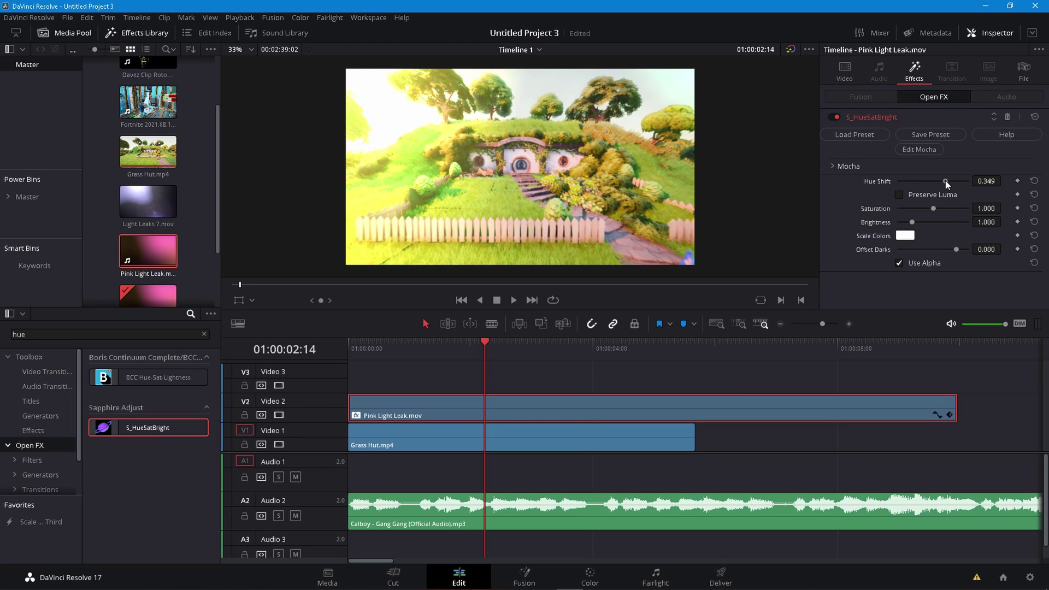
Set the light leak's opacity to 50 and play the shifted colour over Grass Hut.mp4.
{"action": "left_click", "coordinate": [845, 70]}
{"action": "scroll", "coordinate": [928, 289], "scroll_direction": "down", "scroll_amount": 3}
{"action": "double_click", "coordinate": [986, 265]}
{"action": "type", "text": "50"}
{"action": "key", "text": "Return"}
{"action": "key", "text": "space"}
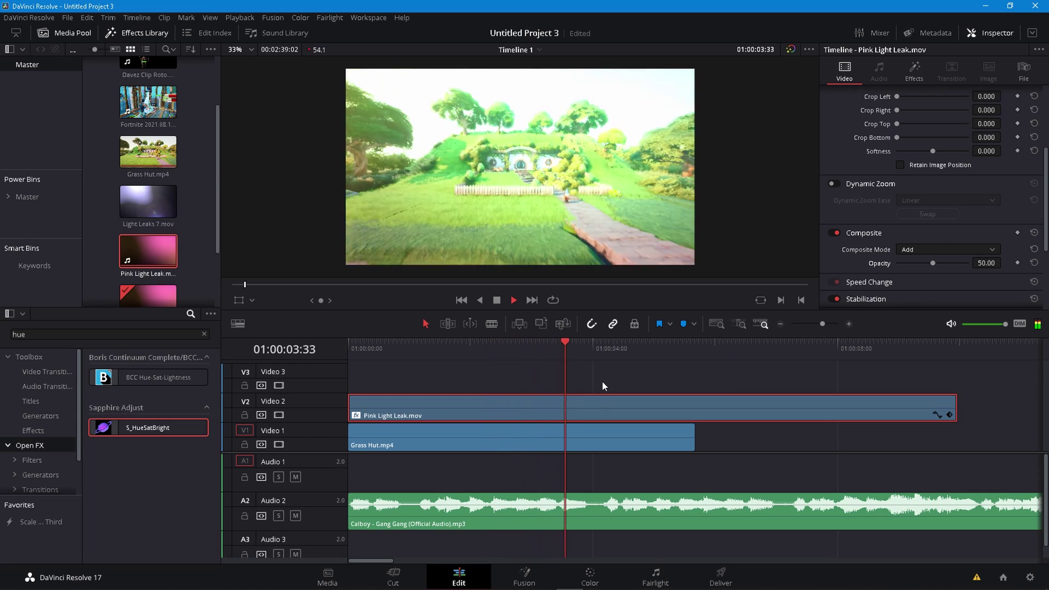
{"action": "key", "text": "space"}
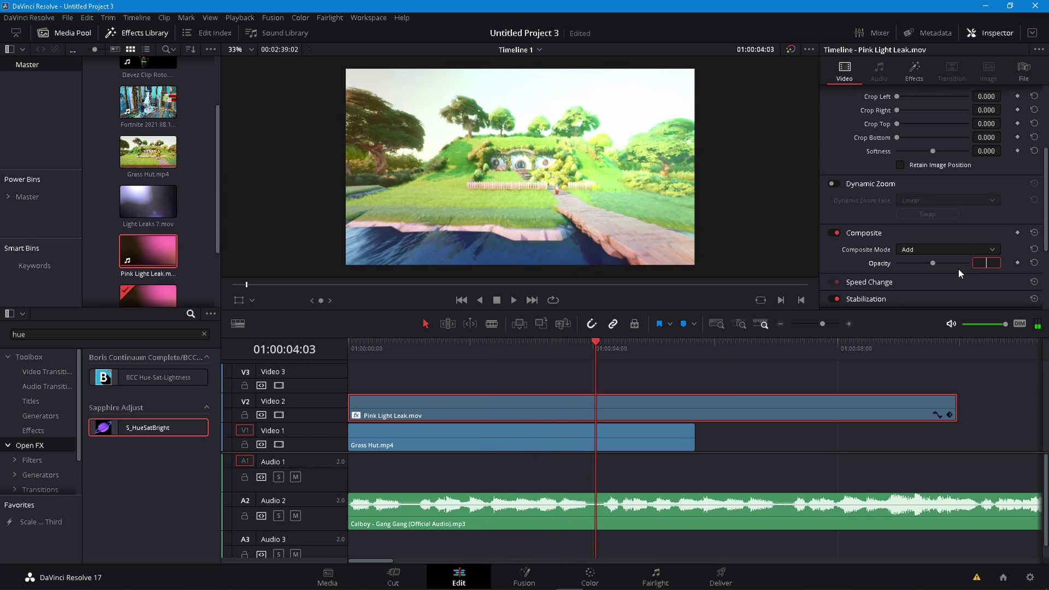
Lower the light leak's opacity to 35 and resume playback.
{"action": "type", "text": "35"}
{"action": "key", "text": "Return"}
{"action": "key", "text": "space"}
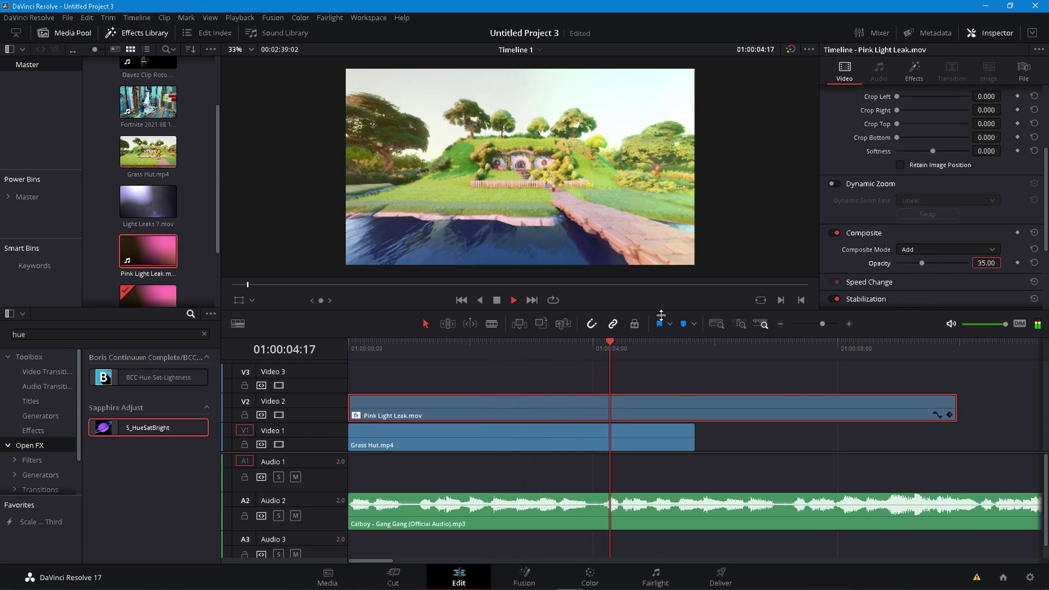
Replay from about two seconds and set the light leak's opacity to 20.
{"action": "left_click", "coordinate": [470, 356]}
{"action": "key", "text": "space"}
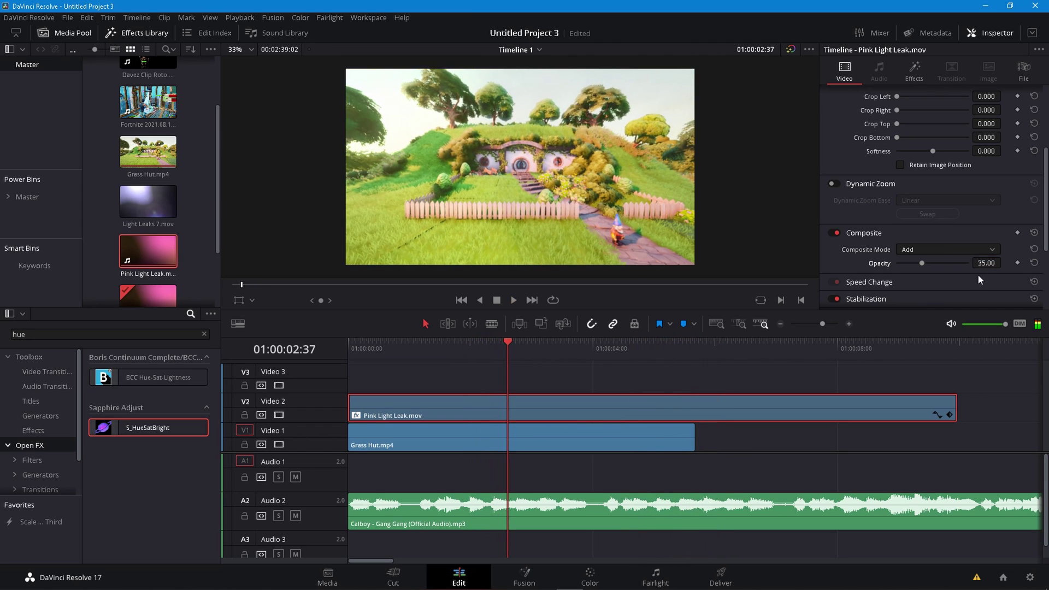
{"action": "type", "text": "20"}
{"action": "key", "text": "Return"}
Split the Pink Light Leak clip at the end of Grass Hut.mp4 and delete the excess part.
{"action": "left_click", "coordinate": [691, 349]}
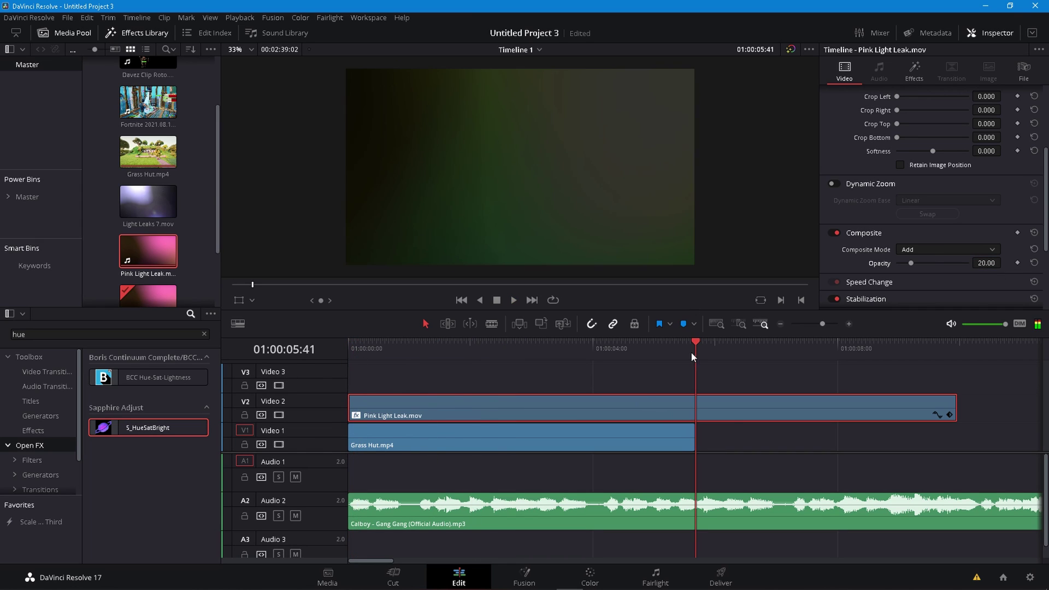
{"action": "key", "text": "ctrl+b"}
{"action": "left_click", "coordinate": [737, 407]}
{"action": "key", "text": "Delete"}
Preview the combined clips from the start of the timeline and check them at 01:00:01:40.
{"action": "left_click_drag", "start_coordinate": [681, 348], "coordinate": [346, 360]}
{"action": "left_click", "coordinate": [492, 402]}
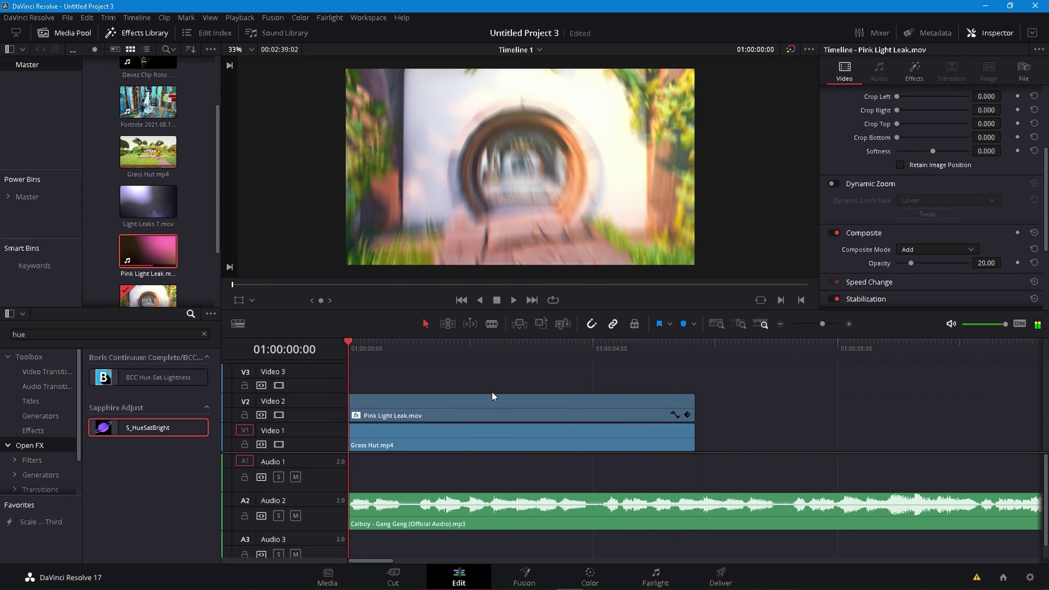
{"action": "key", "text": "space"}
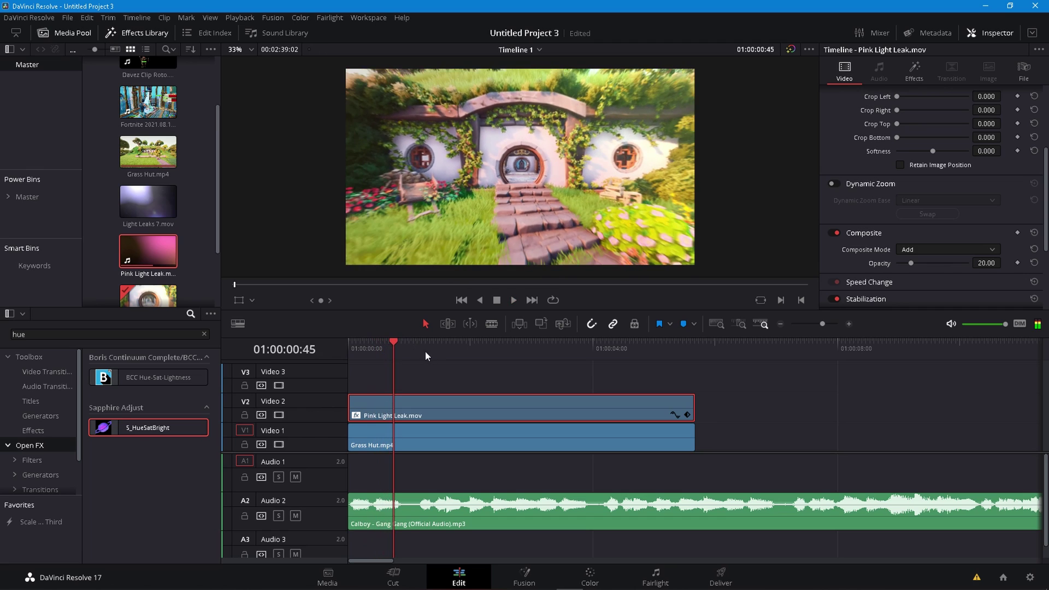
{"action": "left_click", "coordinate": [451, 354]}
{"action": "left_click", "coordinate": [518, 434]}
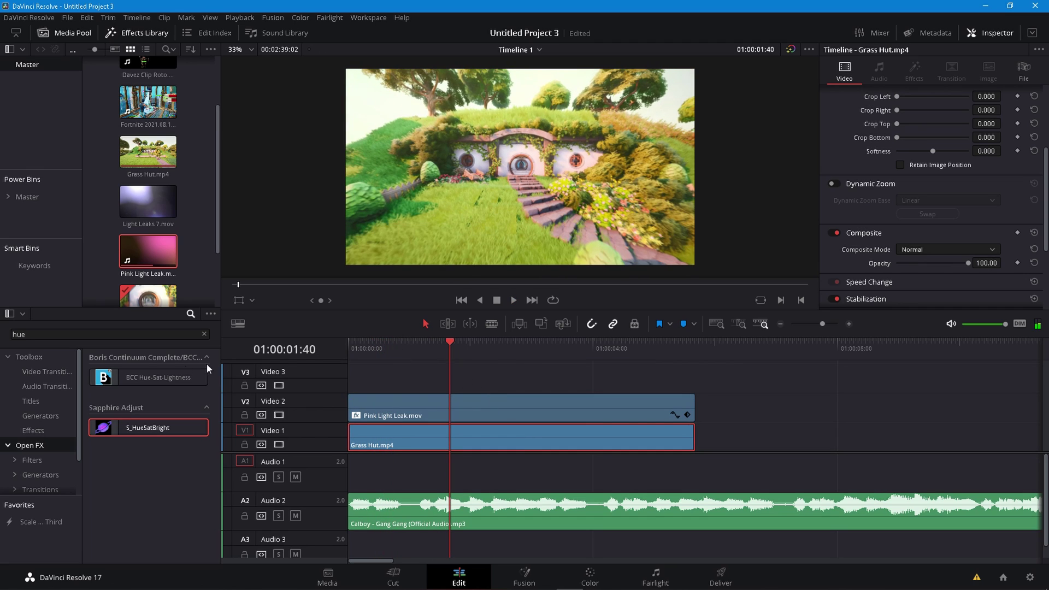
Clear the effects search and add a Fusion Composition on Video 3, spanning the length of the clips below.
{"action": "left_click", "coordinate": [39, 419]}
{"action": "double_click", "coordinate": [32, 335]}
{"action": "key", "text": "BackSpace"}
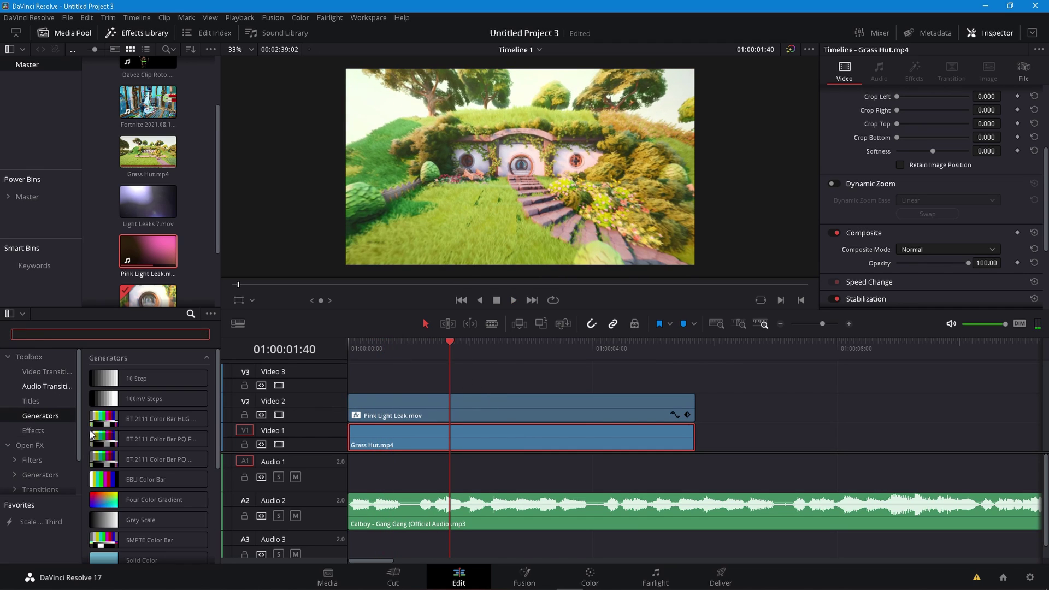
{"action": "left_click", "coordinate": [48, 434]}
{"action": "left_click_drag", "start_coordinate": [140, 407], "coordinate": [694, 385]}
Open the Fusion Composition on the Fusion page with the playhead at the timeline's start.
{"action": "left_click", "coordinate": [345, 352]}
{"action": "right_click", "coordinate": [407, 384]}
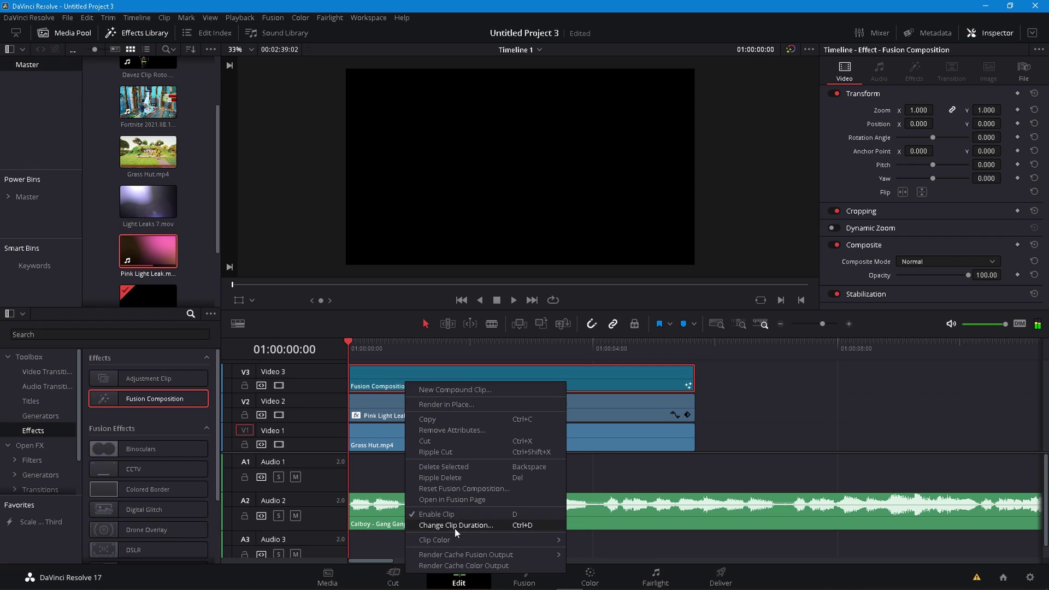
{"action": "left_click", "coordinate": [453, 499]}
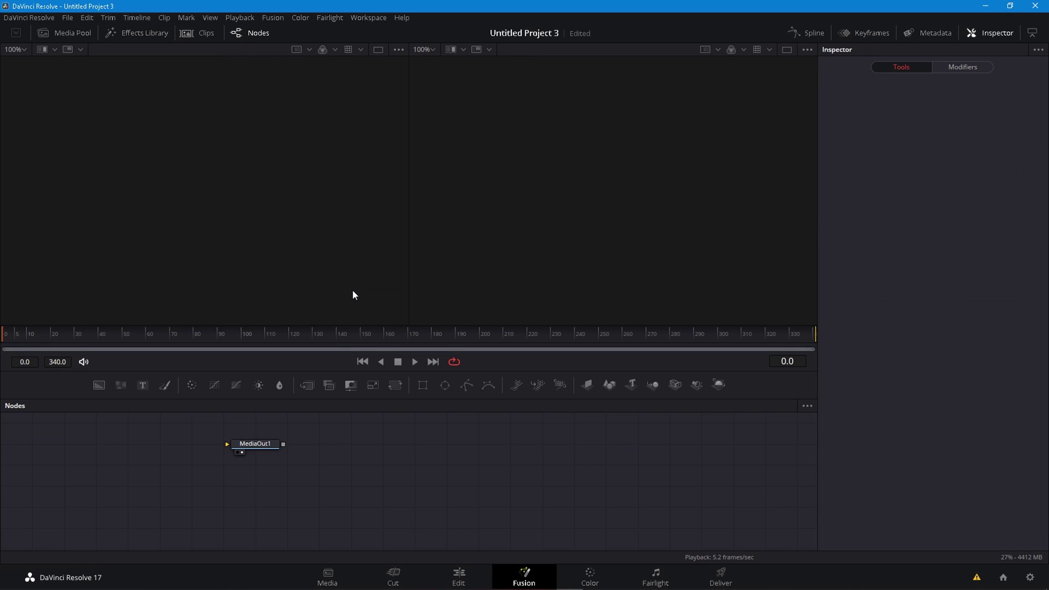
Add a Text node, connect it to MediaOut1 and enter the text "gang gang".
{"action": "left_click_drag", "start_coordinate": [266, 452], "coordinate": [465, 467]}
{"action": "left_click_drag", "start_coordinate": [186, 460], "coordinate": [457, 458]}
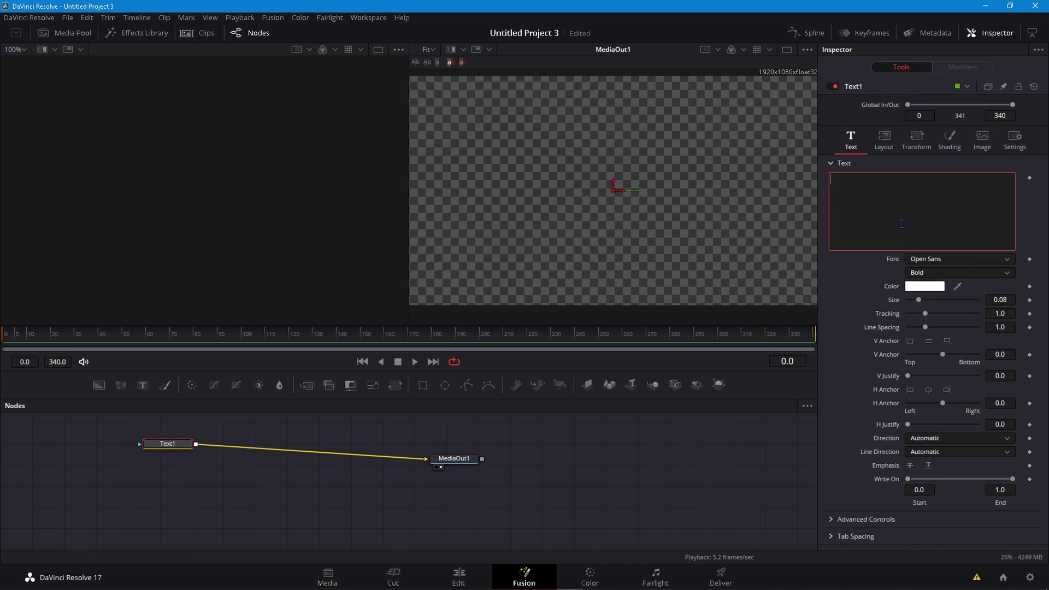
{"action": "type", "text": "g"}
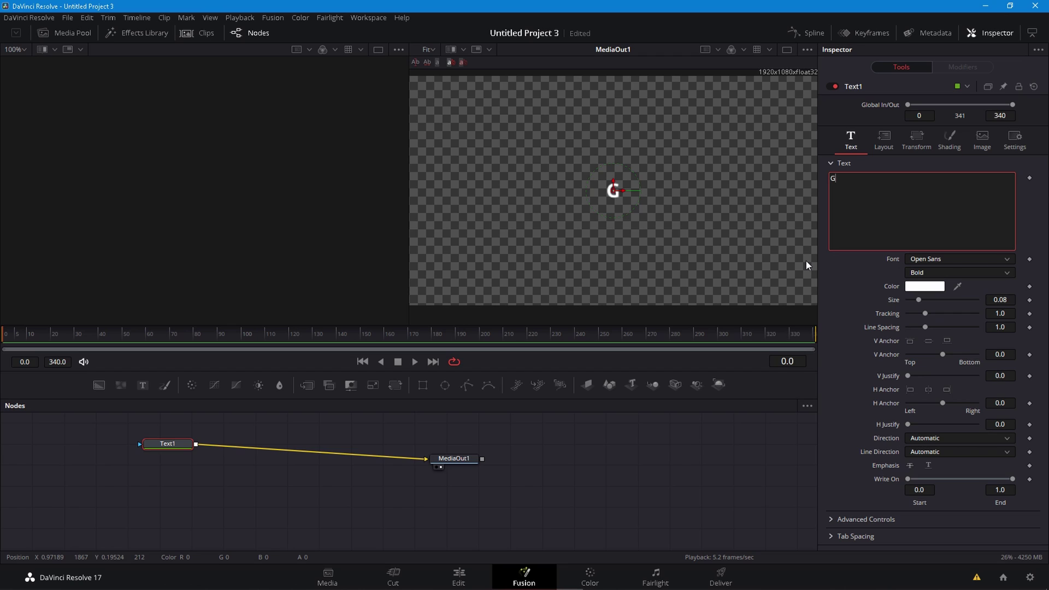
{"action": "type", "text": "ang gan"}
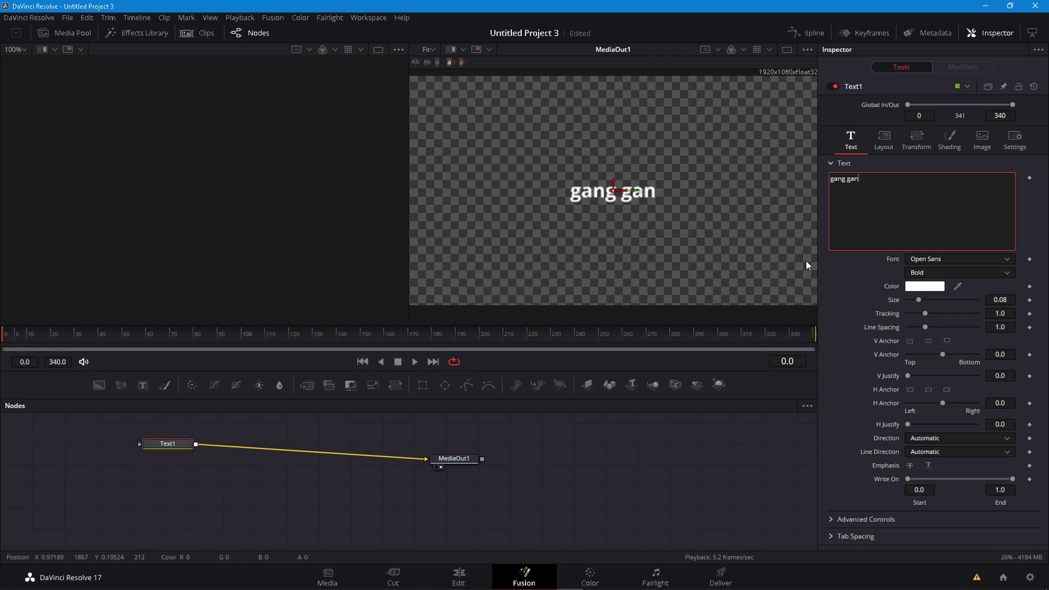
{"action": "type", "text": "g"}
Look at the available fonts and at the Panic font file in the Edit Like Sovio folder.
{"action": "left_click", "coordinate": [940, 259]}
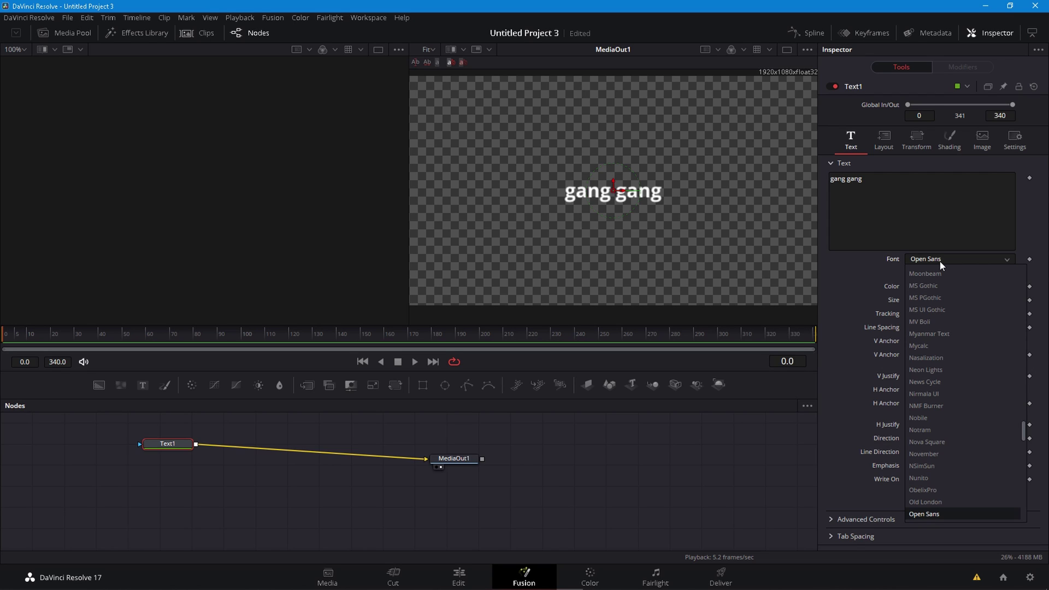
{"action": "key", "text": "super"}
{"action": "left_click", "coordinate": [412, 581]}
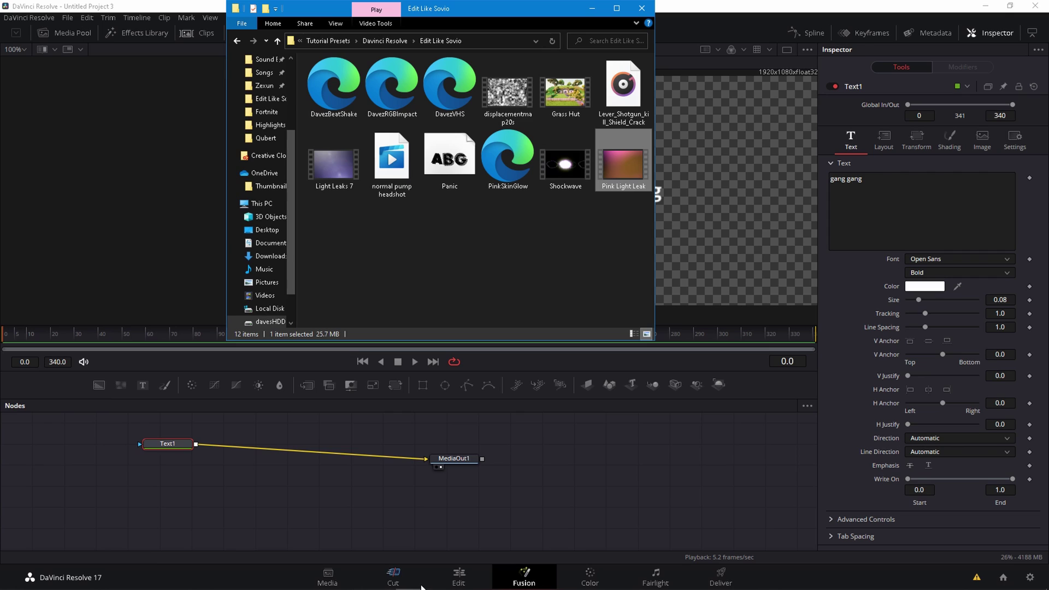
{"action": "key", "text": "alt+Tab"}
Set the text's font to Panic and keep its colour at white, #ffffff.
{"action": "left_click", "coordinate": [948, 259]}
{"action": "key", "text": "Down"}
{"action": "key", "text": "Down"}
{"action": "key", "text": "Down"}
{"action": "key", "text": "Down"}
{"action": "key", "text": "Down"}
{"action": "key", "text": "Down"}
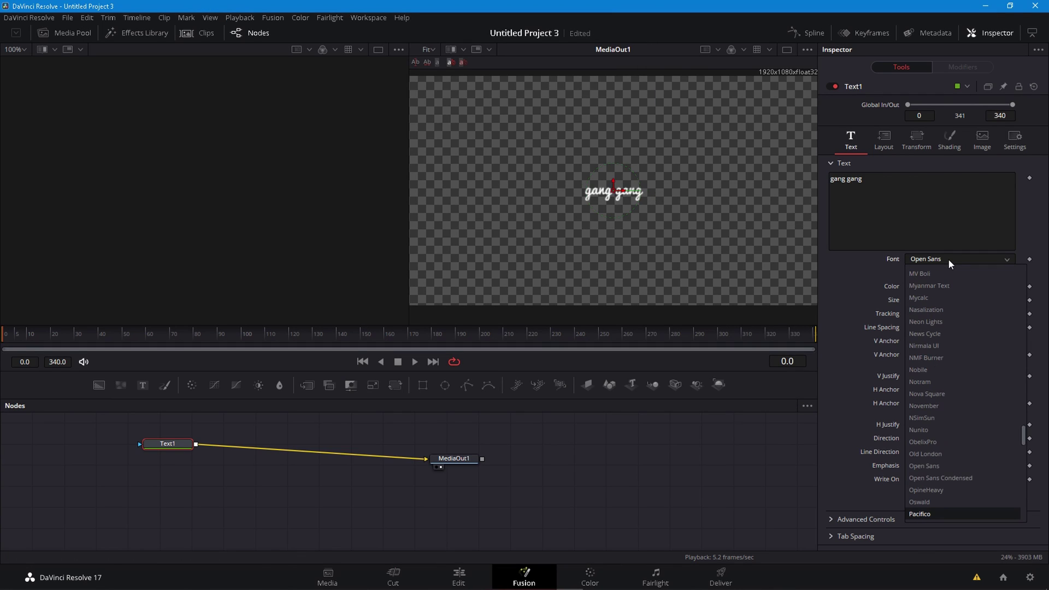
{"action": "key", "text": "Return"}
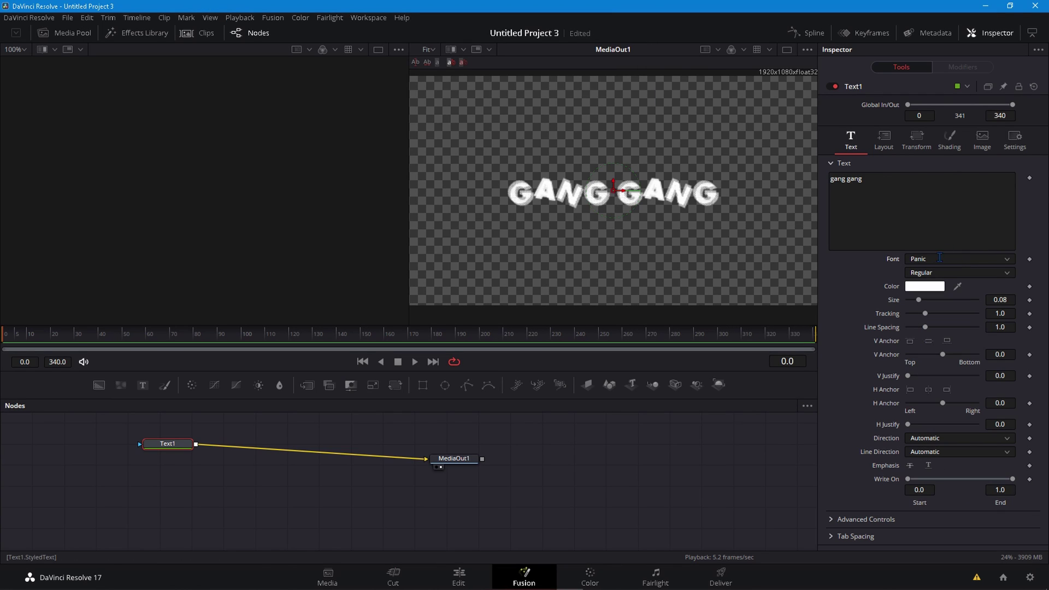
{"action": "left_click", "coordinate": [927, 289]}
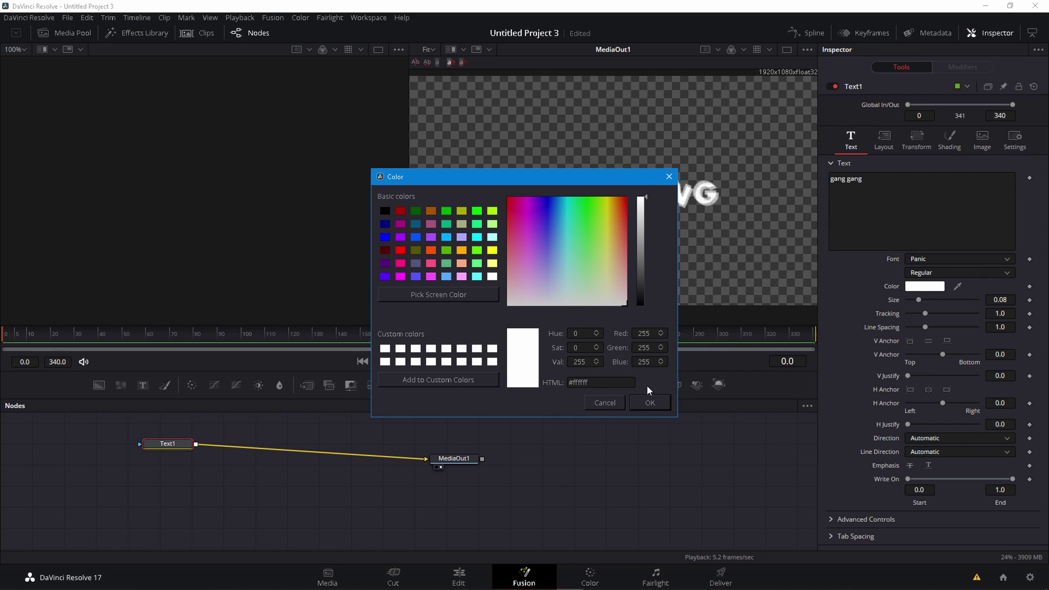
{"action": "left_click", "coordinate": [646, 406]}
Add an S_Gradient node after Text1 by searching the tools for "gradie".
{"action": "key", "text": "shift+space"}
{"action": "type", "text": "gra"}
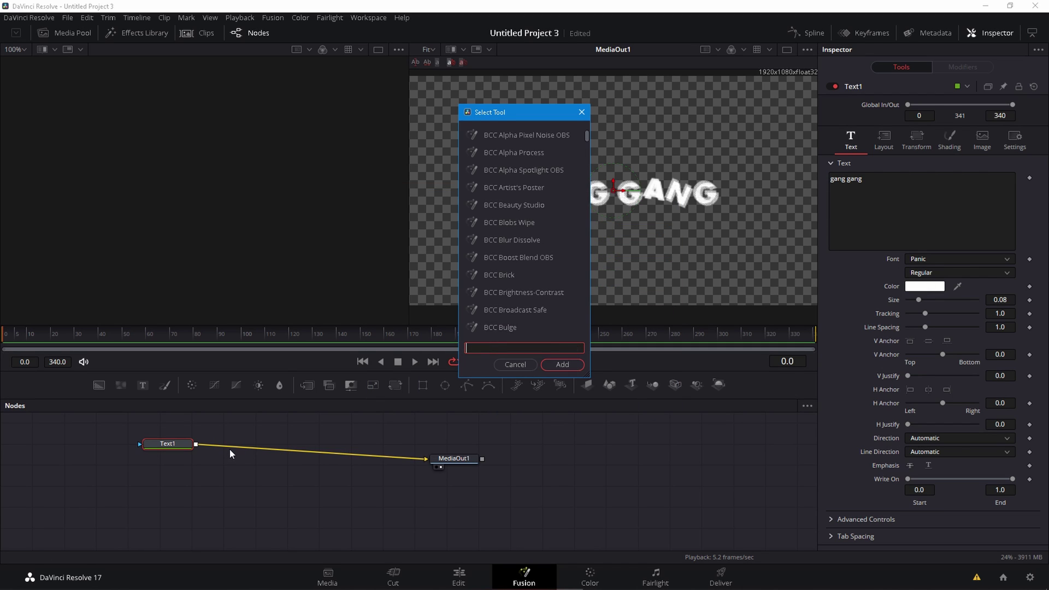
{"action": "type", "text": "die"}
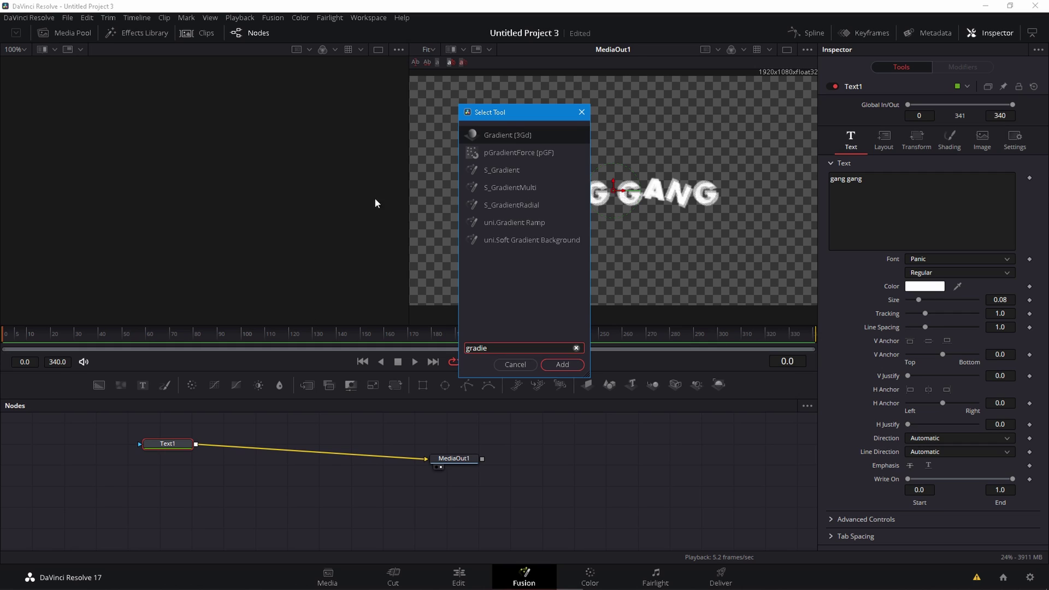
{"action": "left_click", "coordinate": [523, 170]}
{"action": "left_click", "coordinate": [551, 366]}
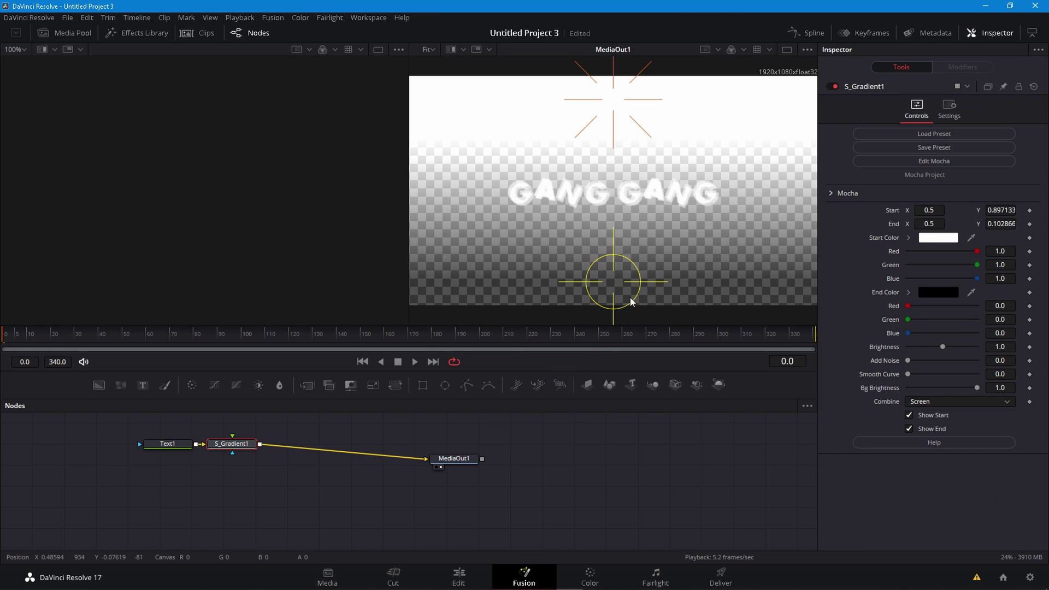
Set the gradient's Combine mode to Mult so that it only affects the text.
{"action": "left_click", "coordinate": [928, 401]}
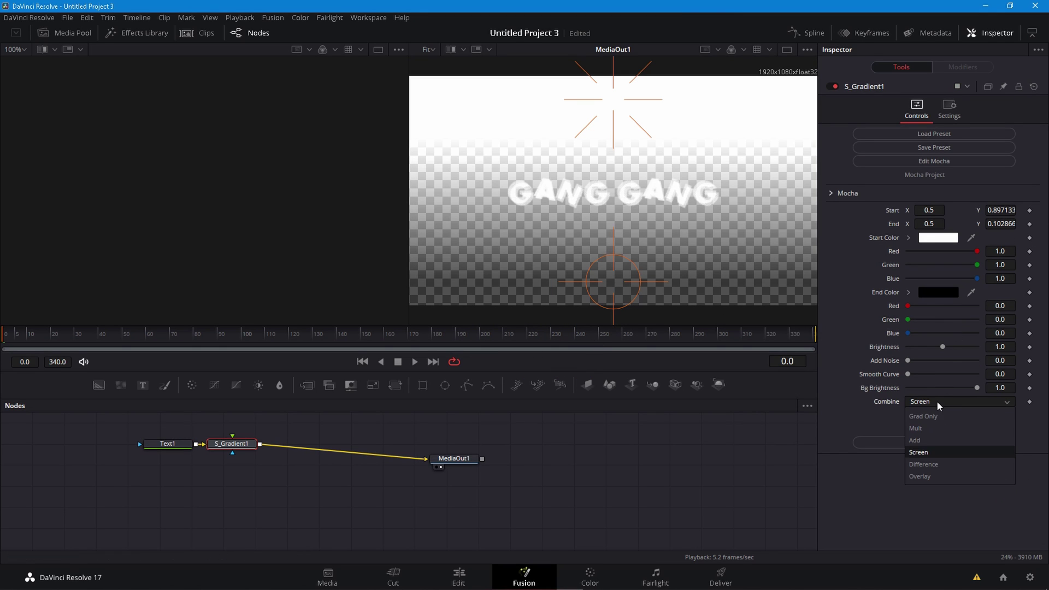
{"action": "left_click", "coordinate": [930, 430]}
{"action": "scroll", "coordinate": [662, 235], "scroll_direction": "up", "scroll_amount": 3}
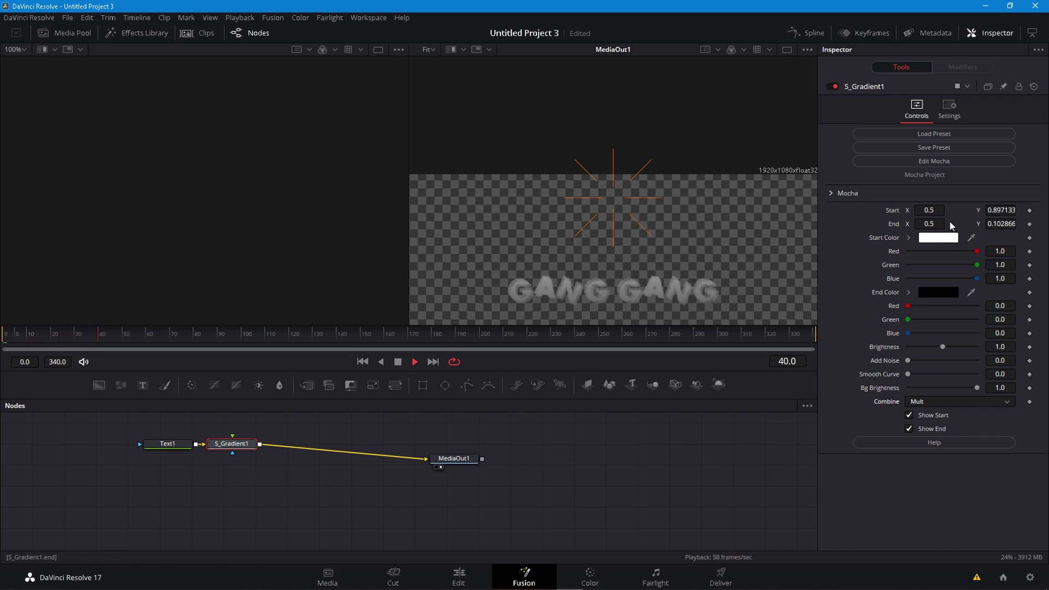
Set the gradient's start colour to bright green, with red about 0.25, green 1.0 and blue about 0.04.
{"action": "left_click", "coordinate": [937, 237]}
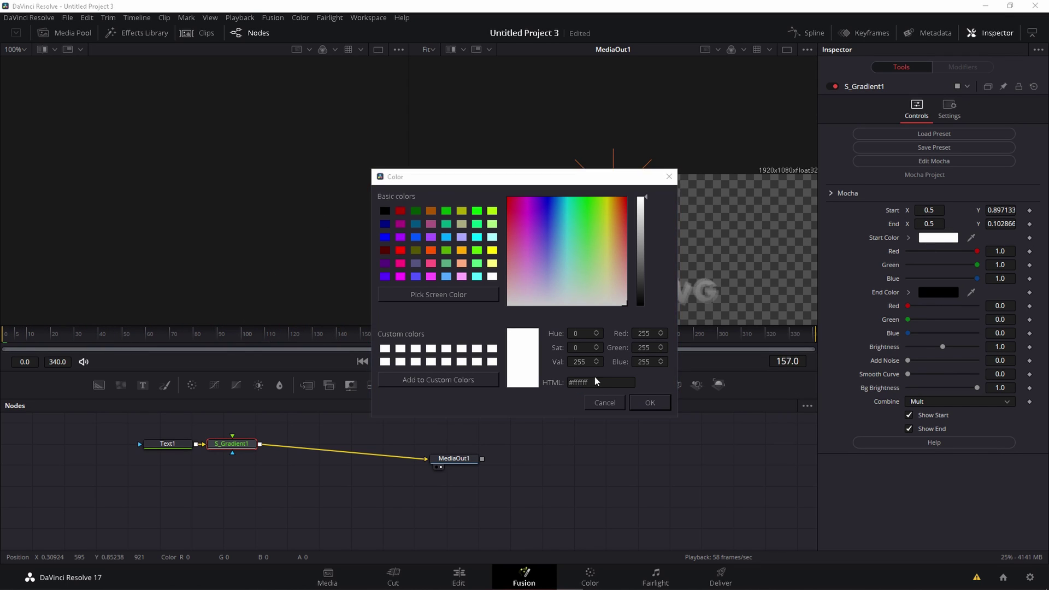
{"action": "left_click", "coordinate": [643, 404]}
{"action": "left_click", "coordinate": [938, 238]}
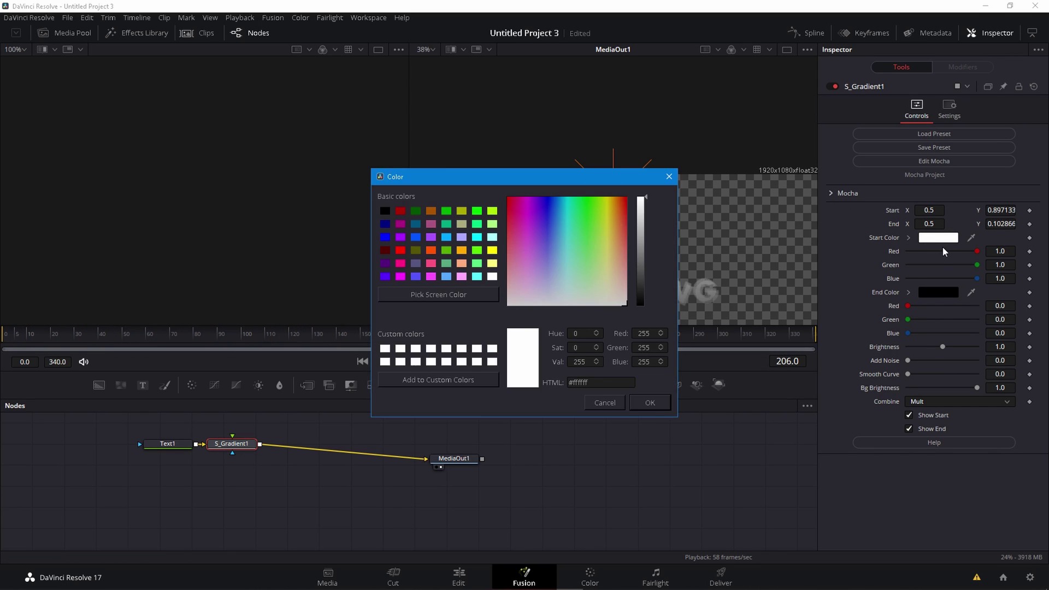
{"action": "left_click", "coordinate": [507, 198]}
{"action": "left_click_drag", "start_coordinate": [539, 180], "coordinate": [774, 243]}
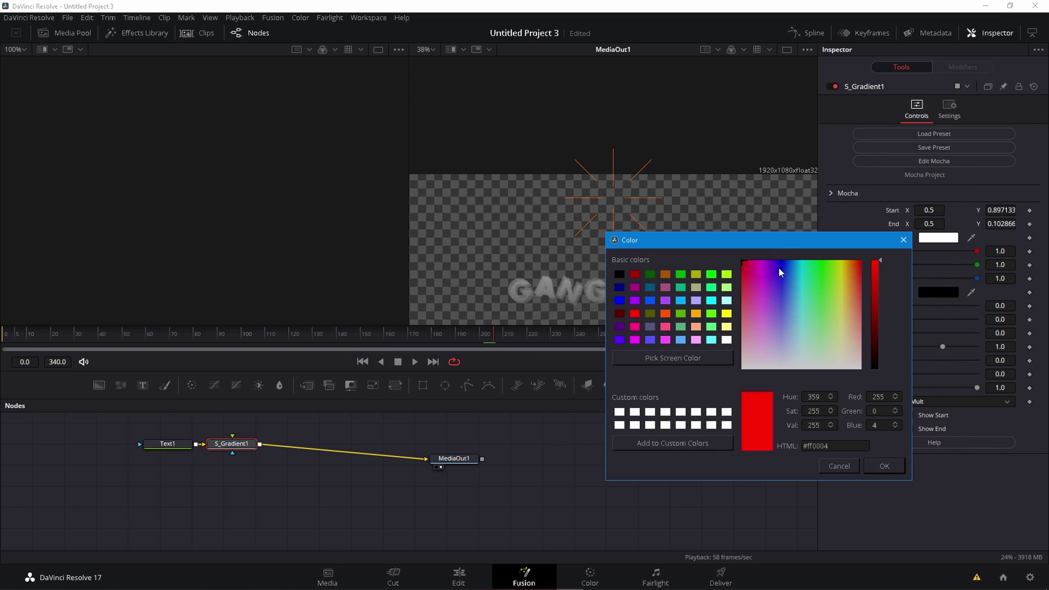
{"action": "left_click", "coordinate": [827, 269]}
{"action": "left_click", "coordinate": [880, 464]}
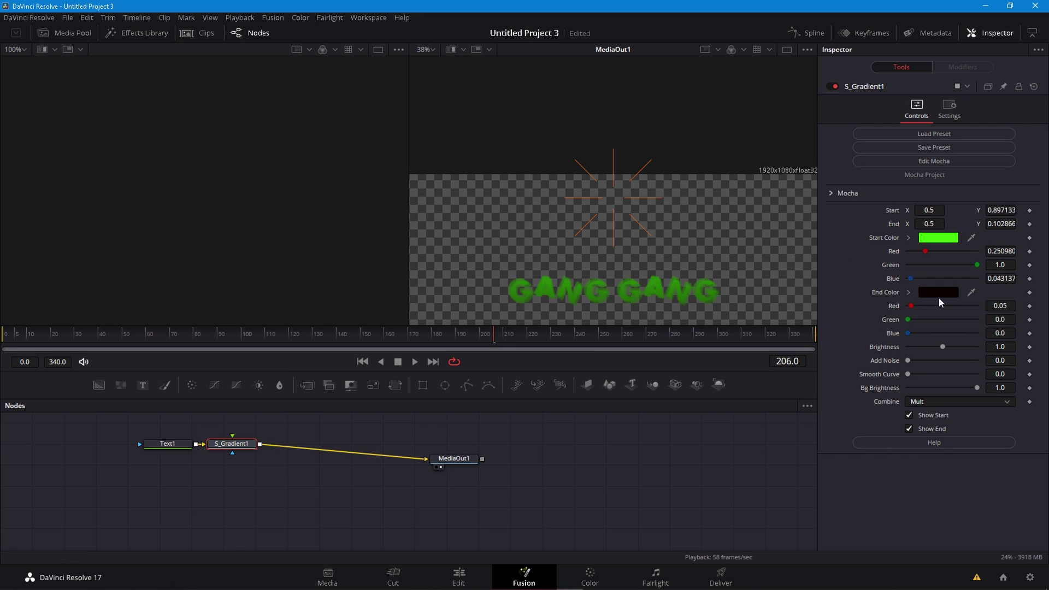
Set the gradient's end colour to yellow-green, #bdff06.
{"action": "left_click", "coordinate": [938, 295]}
{"action": "left_click_drag", "start_coordinate": [581, 286], "coordinate": [645, 163]}
{"action": "left_click", "coordinate": [597, 205]}
{"action": "left_click", "coordinate": [602, 203]}
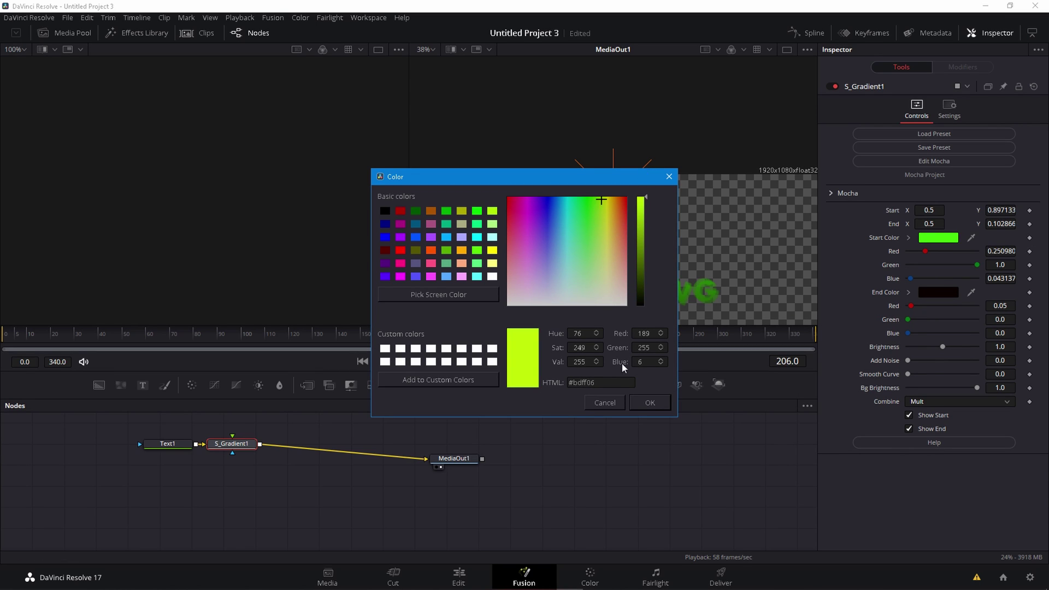
{"action": "left_click", "coordinate": [649, 402]}
Position the gradient across the text, with Start Y at about 0.526 and End at about X 0.482, Y 0.405.
{"action": "left_click_drag", "start_coordinate": [931, 224], "coordinate": [920, 223]}
{"action": "left_click_drag", "start_coordinate": [1005, 224], "coordinate": [983, 210]}
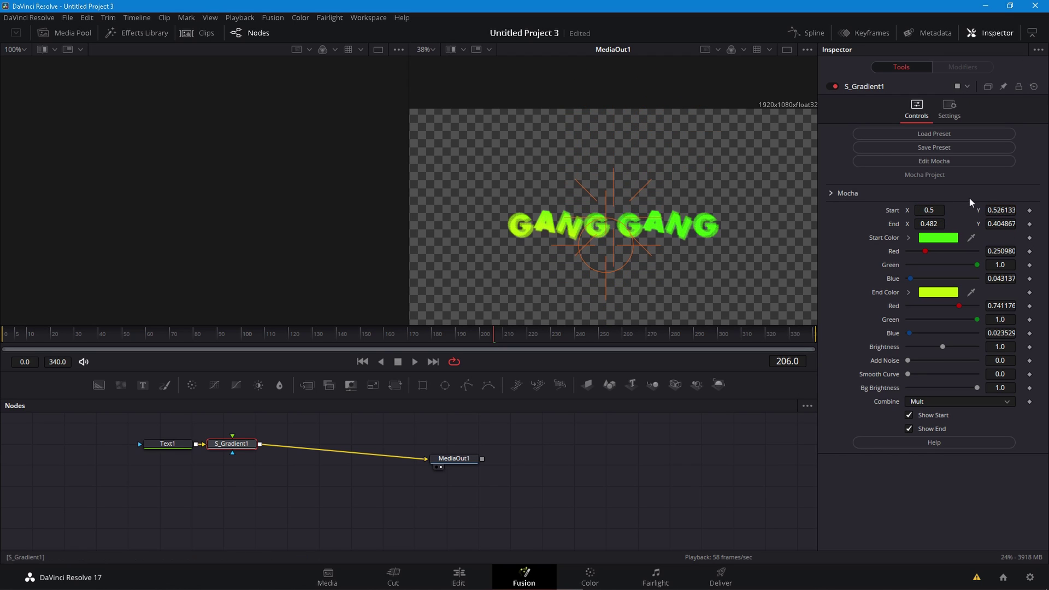
{"action": "scroll", "coordinate": [607, 227], "scroll_direction": "up", "scroll_amount": 4}
{"action": "scroll", "coordinate": [607, 228], "scroll_direction": "down", "scroll_amount": 1}
{"action": "left_click_drag", "start_coordinate": [620, 203], "coordinate": [620, 136]}
Add an S_HueSatBright node after S_Gradient1 by searching the tools for "s_hue".
{"action": "key", "text": "shift+space"}
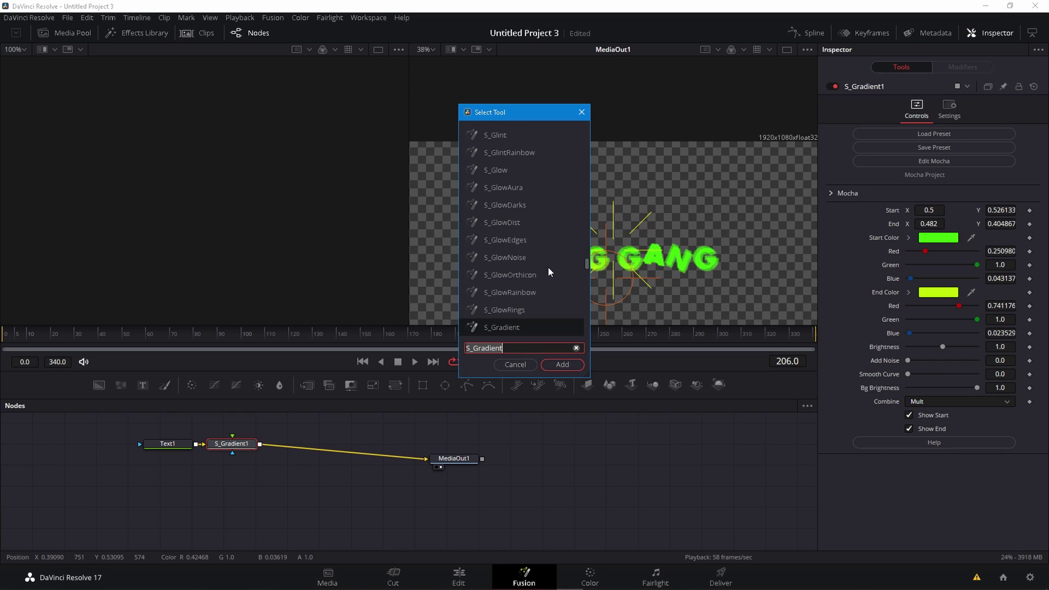
{"action": "type", "text": "s_hue"}
{"action": "key", "text": "Return"}
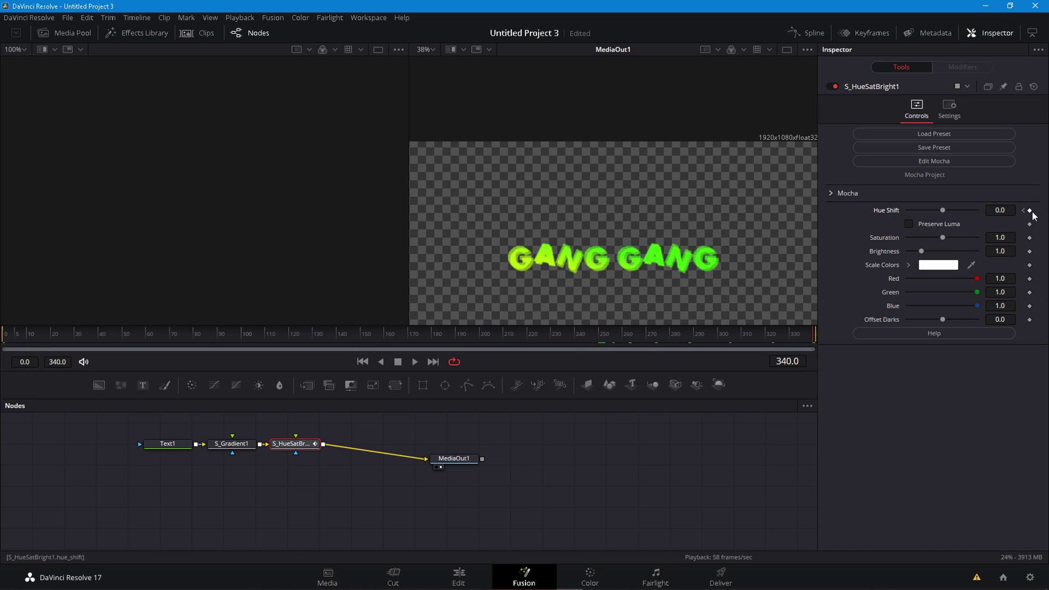
Keyframe the Hue Shift to climb from 0.0 to the top of its range at frame 340, and preview the colour cycle.
{"action": "left_click_drag", "start_coordinate": [953, 215], "coordinate": [978, 214]}
{"action": "key", "text": "space"}
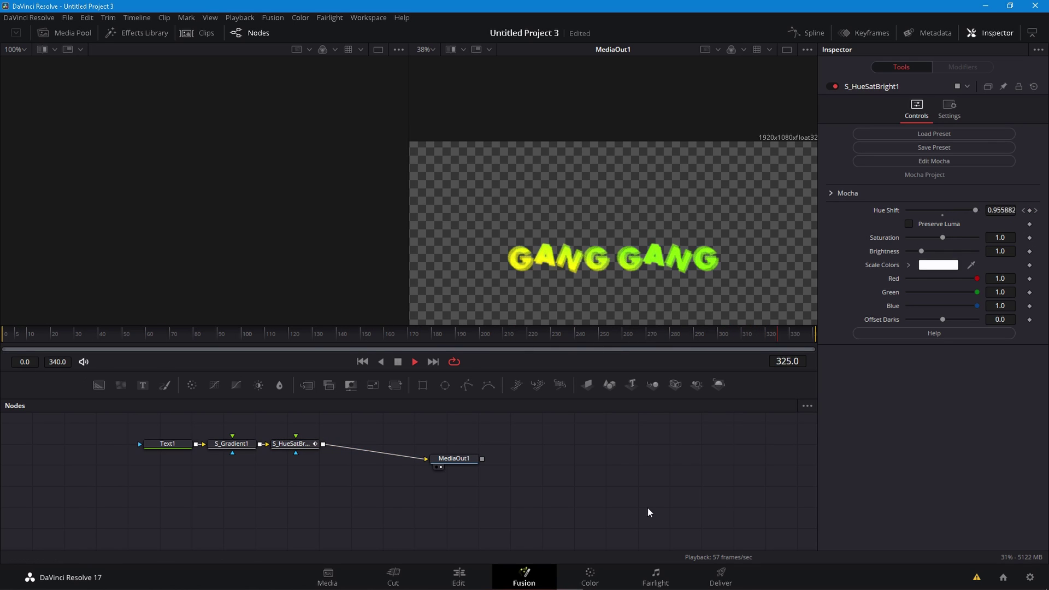
{"action": "key", "text": "space"}
Add a Displace node after the S_HueSatBright node by searching the tools for "displace".
{"action": "key", "text": "shift+space"}
{"action": "left_click", "coordinate": [523, 367]}
{"action": "left_click", "coordinate": [294, 444]}
{"action": "key", "text": "shift+space"}
{"action": "type", "text": "di"}
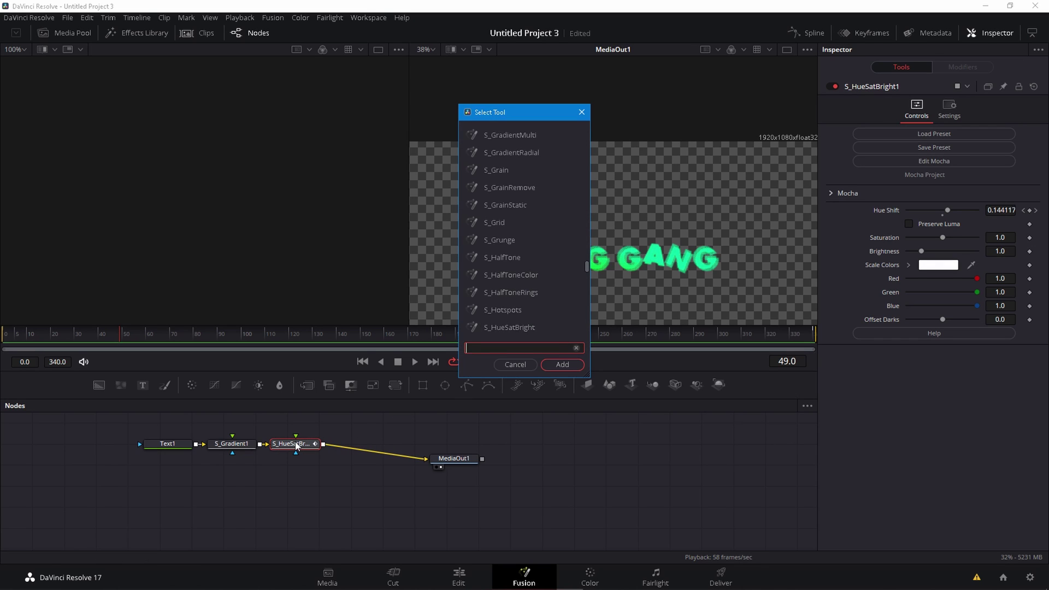
{"action": "type", "text": "space"}
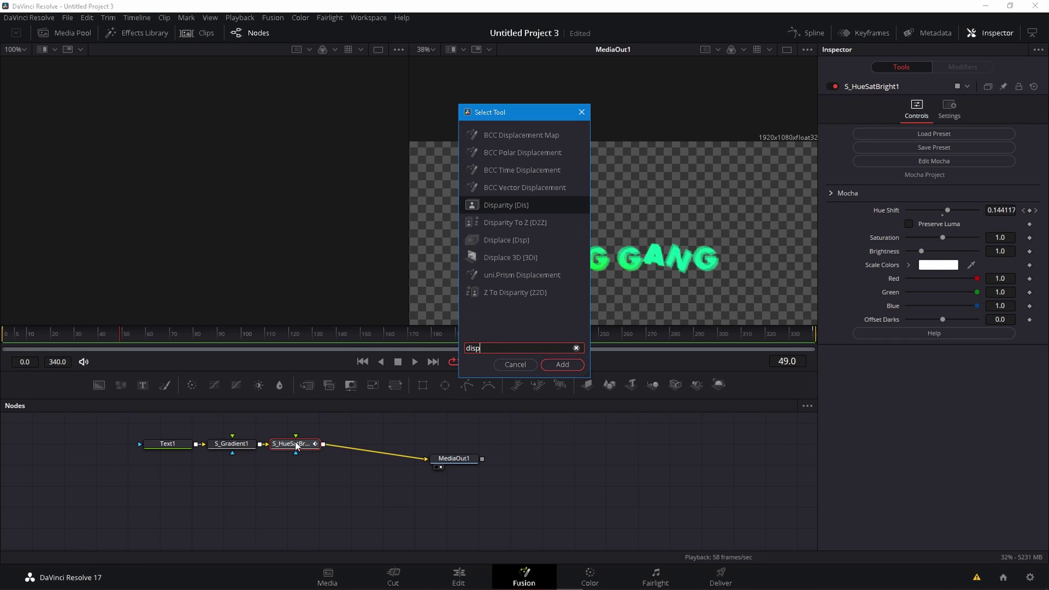
{"action": "key", "text": "BackSpace"}
{"action": "key", "text": "BackSpace"}
{"action": "key", "text": "BackSpace"}
{"action": "key", "text": "BackSpace"}
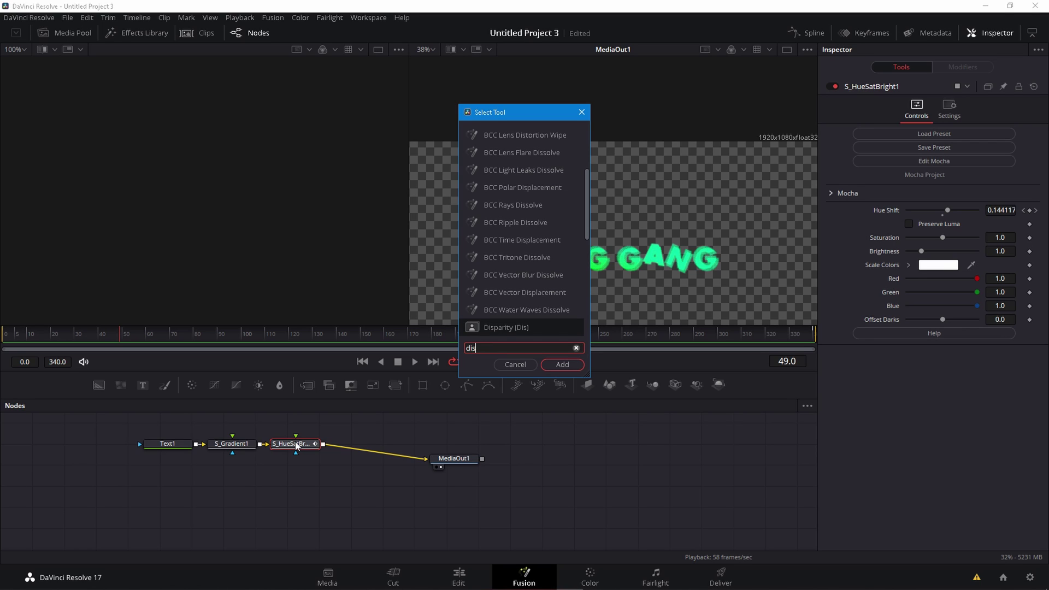
{"action": "type", "text": "place"}
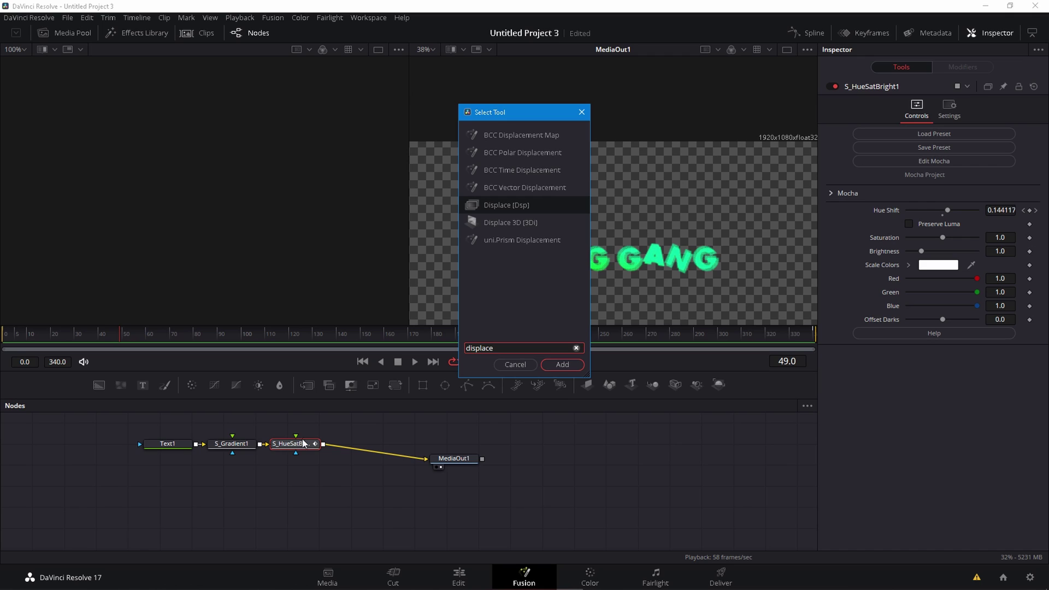
{"action": "left_click", "coordinate": [562, 370]}
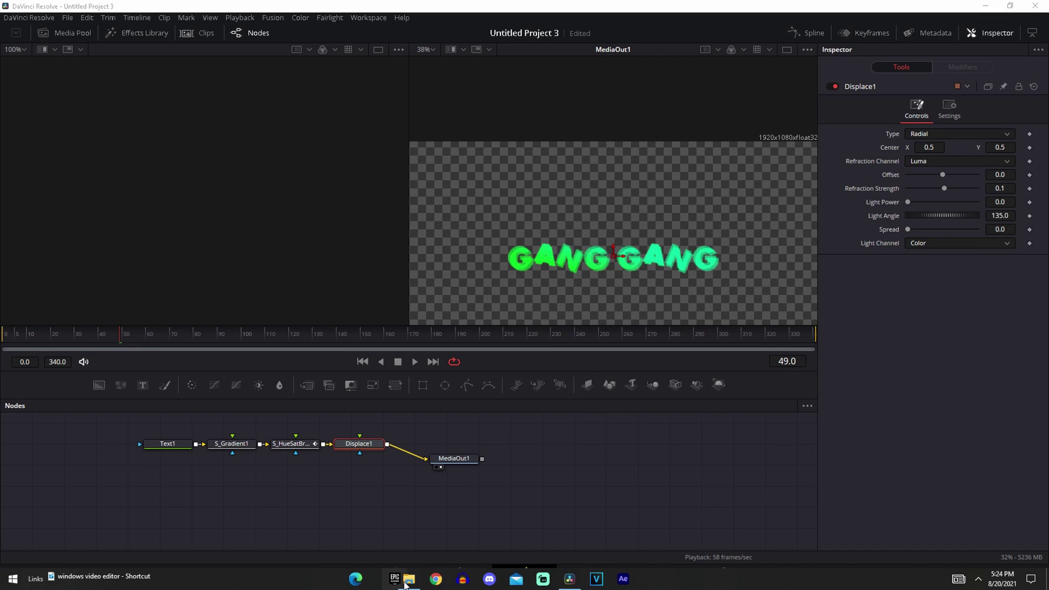
Bring displacementmap20s.mov from File Explorer into the node graph, connect it to Displace1 as the displacement source, and preview the title.
{"action": "left_click", "coordinate": [408, 578]}
{"action": "left_click_drag", "start_coordinate": [508, 91], "coordinate": [540, 451]}
{"action": "left_click", "coordinate": [660, 492]}
{"action": "scroll", "coordinate": [660, 491], "scroll_direction": "down", "scroll_amount": 1}
{"action": "left_click_drag", "start_coordinate": [612, 460], "coordinate": [426, 459]}
{"action": "key", "text": "space"}
{"action": "key", "text": "space"}
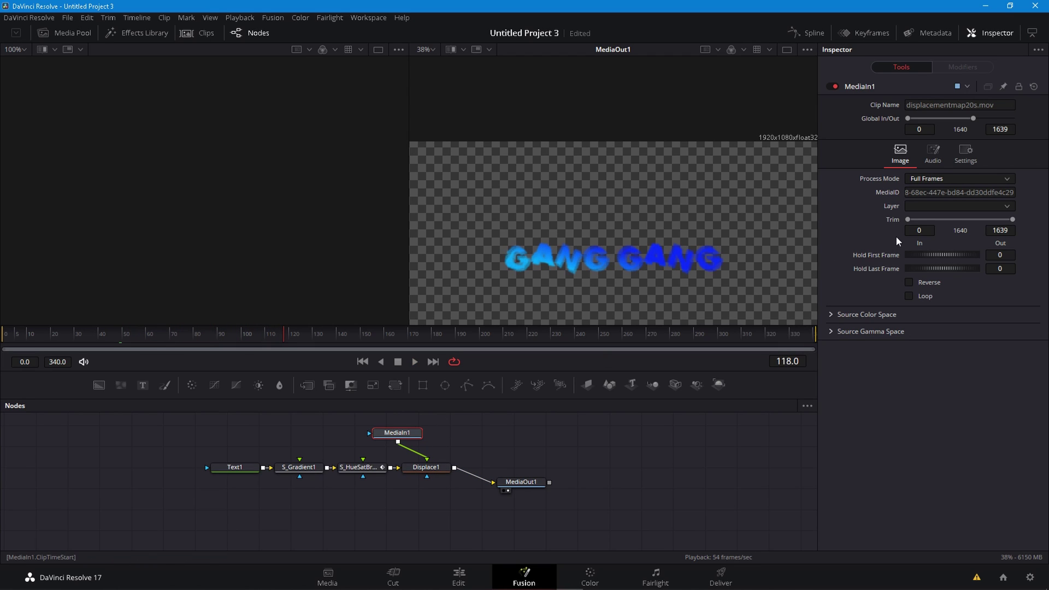
Set the Displace node's Offset to 0.5 and play back the distorted text.
{"action": "left_click", "coordinate": [427, 467]}
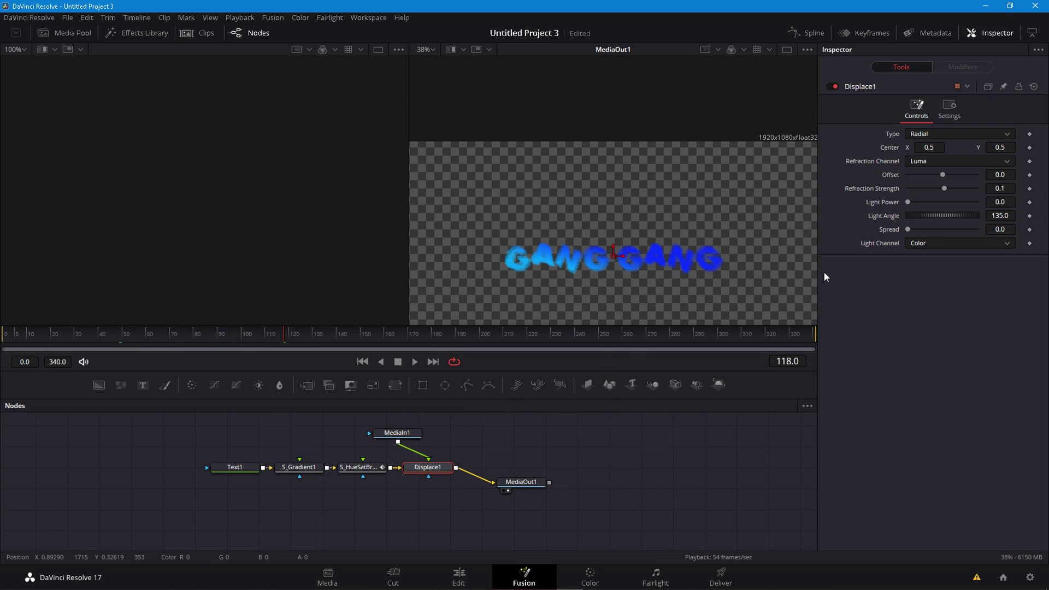
{"action": "left_click_drag", "start_coordinate": [941, 175], "coordinate": [976, 175]}
{"action": "key", "text": "space"}
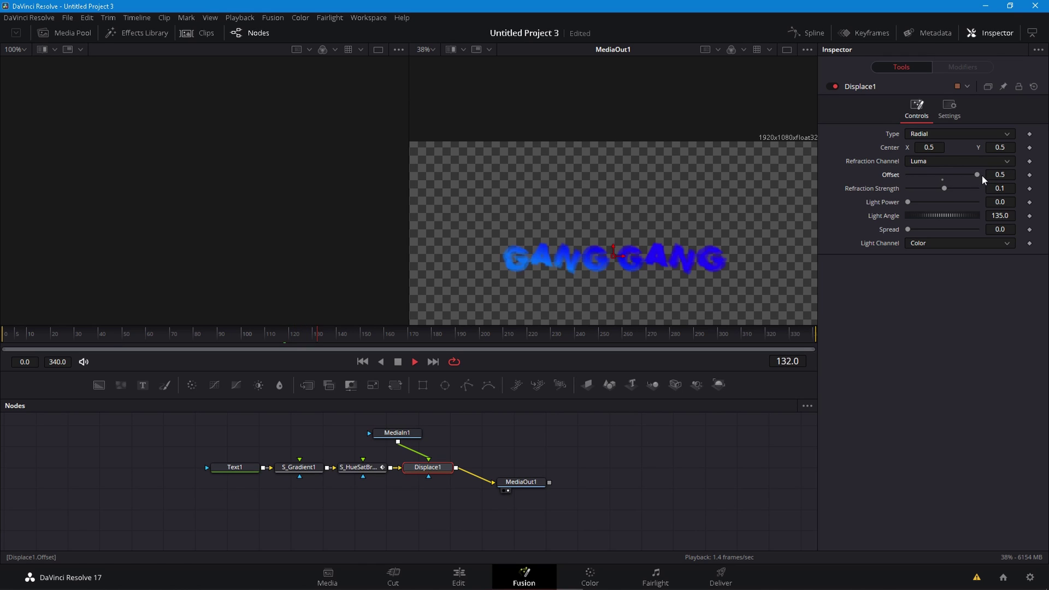
Try other Refraction Strength values on the Displace node, restore 0.1, and set Spread to 3.0.
{"action": "left_click_drag", "start_coordinate": [944, 191], "coordinate": [915, 195]}
{"action": "double_click", "coordinate": [916, 191]}
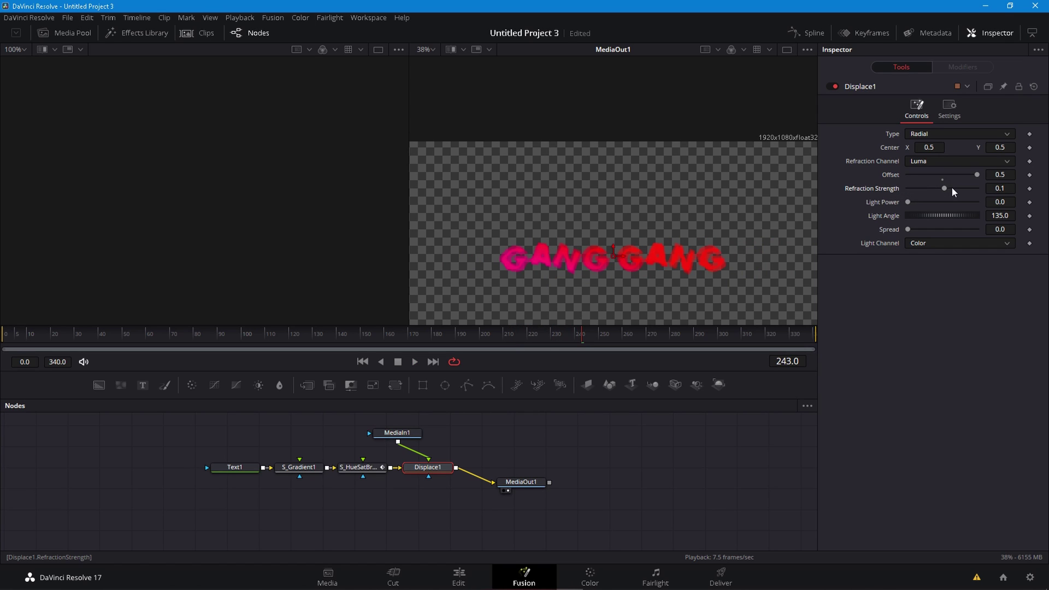
{"action": "left_click", "coordinate": [1009, 189]}
{"action": "key", "text": "Tab"}
{"action": "left_click", "coordinate": [631, 449]}
{"action": "key", "text": "space"}
{"action": "key", "text": "space"}
{"action": "key", "text": "ctrl+z"}
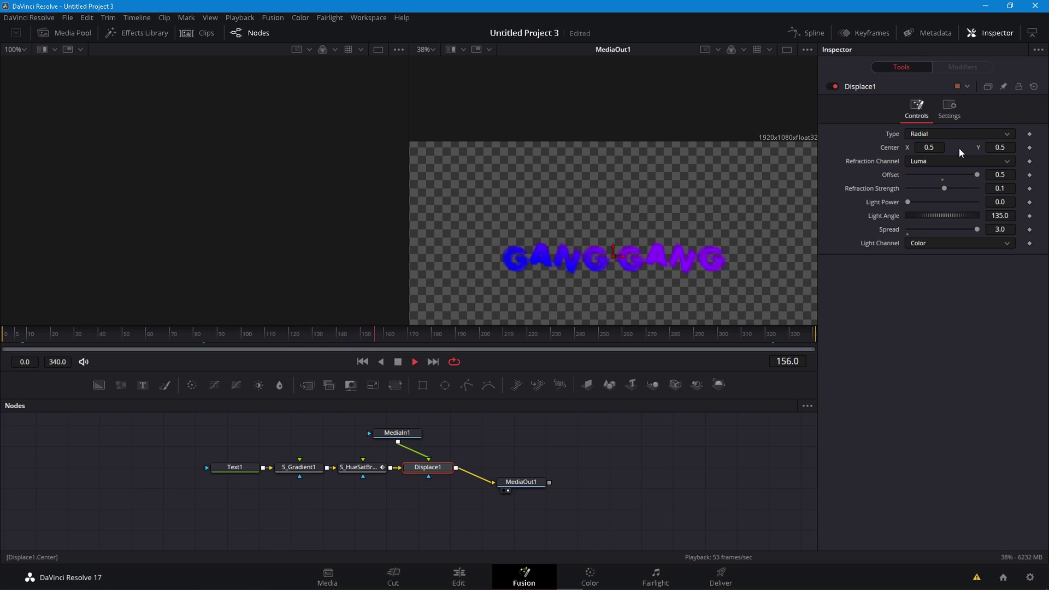
{"action": "key", "text": "space"}
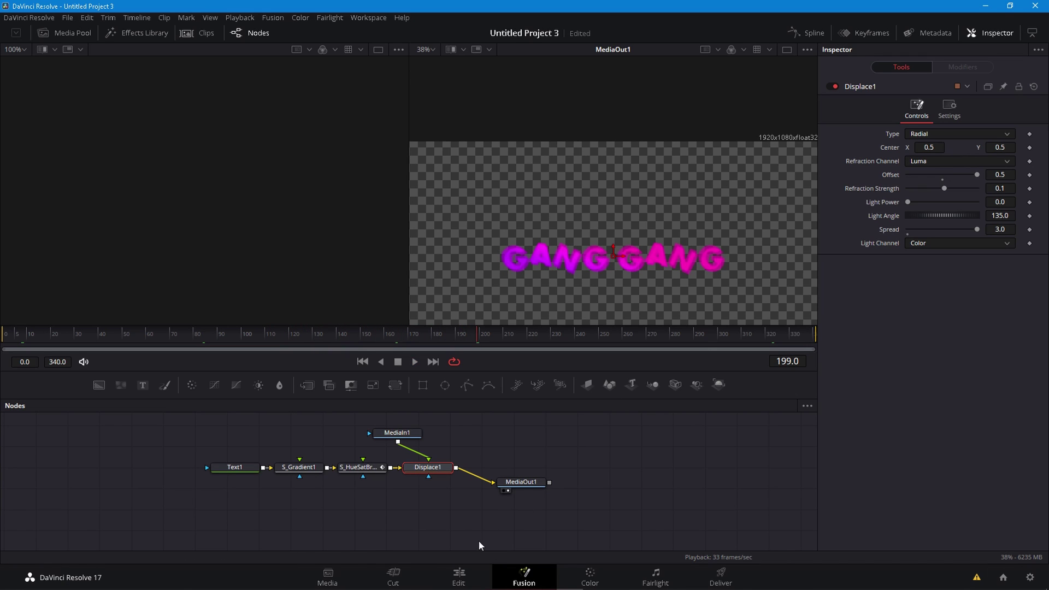
Add an S_DropShadow node after Displace1 by searching the tools for "s_drop".
{"action": "key", "text": "shift+space"}
{"action": "type", "text": "s_drop"}
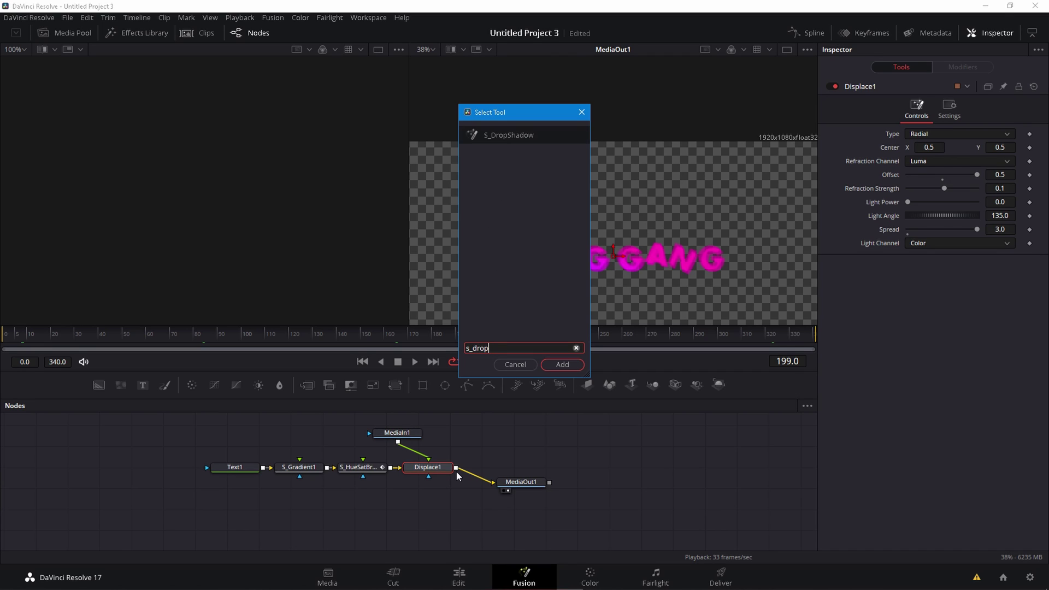
{"action": "key", "text": "Return"}
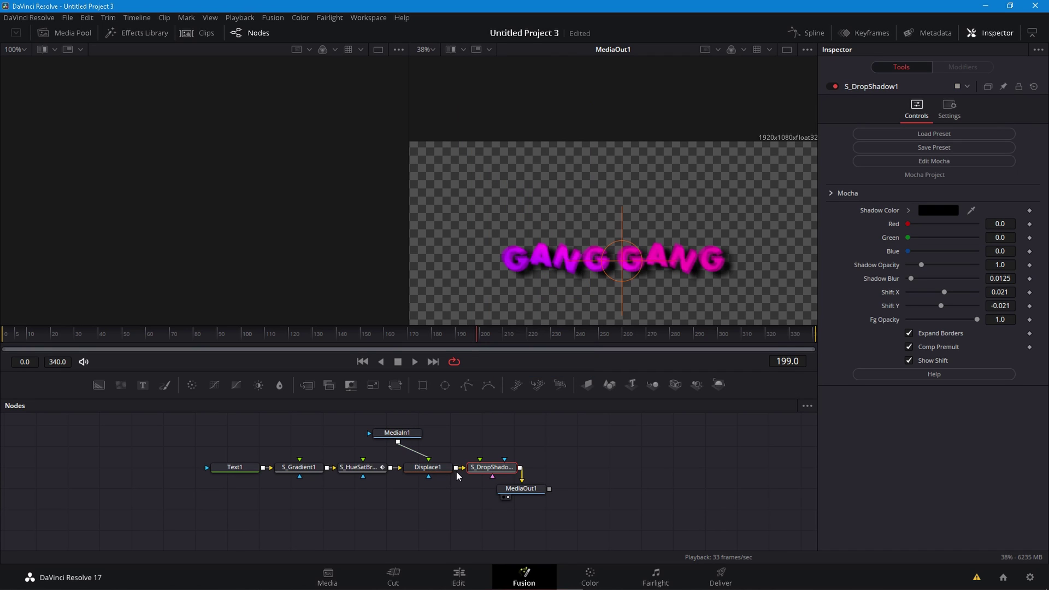
Set the drop shadow's Shadow Opacity to 0.433, Shift X to 0.0 and Shift Y to -0.008.
{"action": "left_click", "coordinate": [427, 470]}
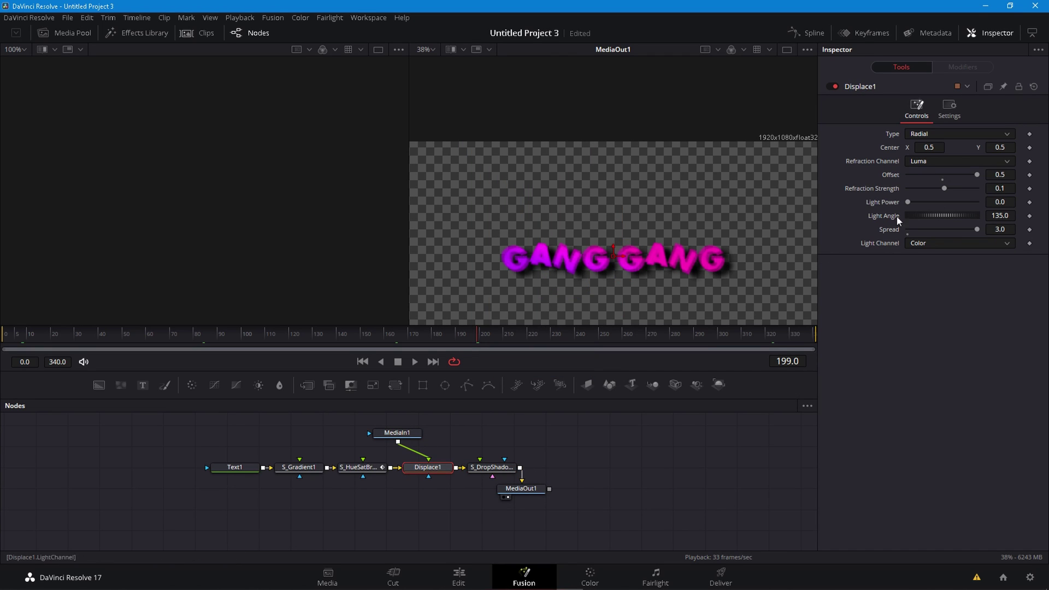
{"action": "left_click", "coordinate": [492, 467]}
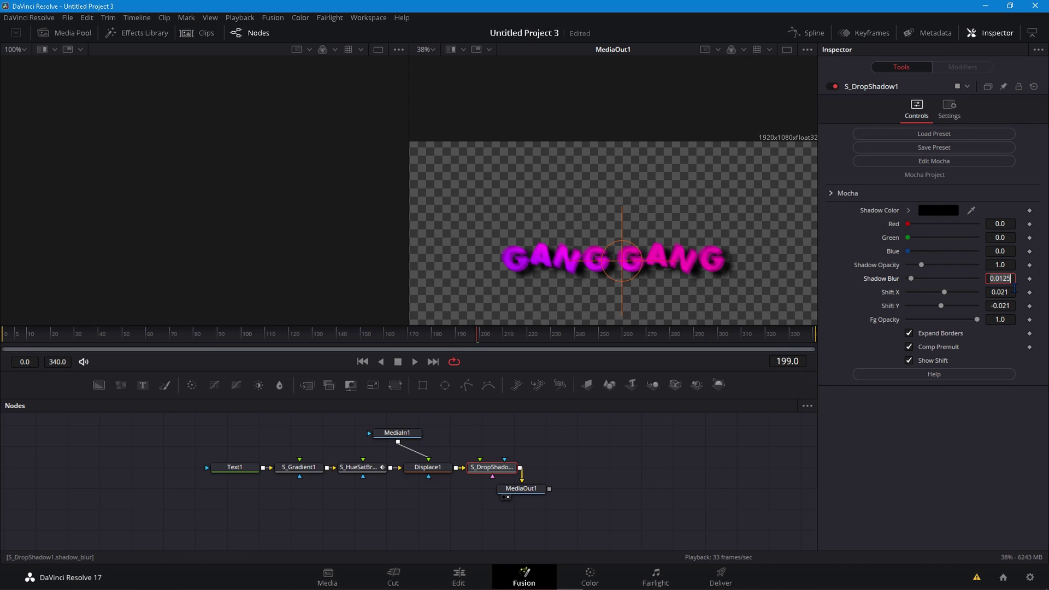
{"action": "left_click_drag", "start_coordinate": [921, 265], "coordinate": [915, 266]}
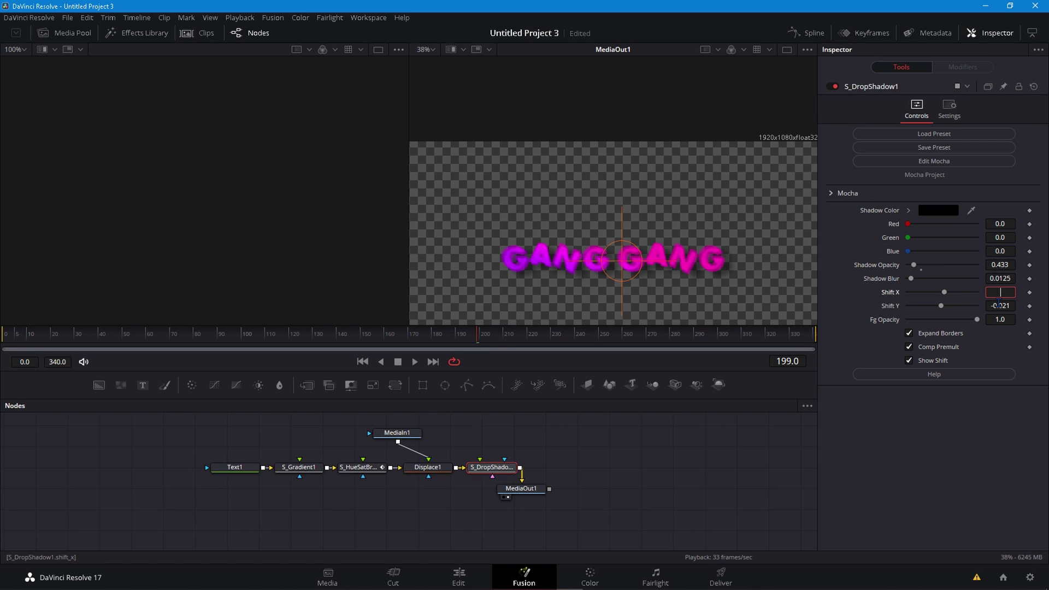
{"action": "key", "text": "Return"}
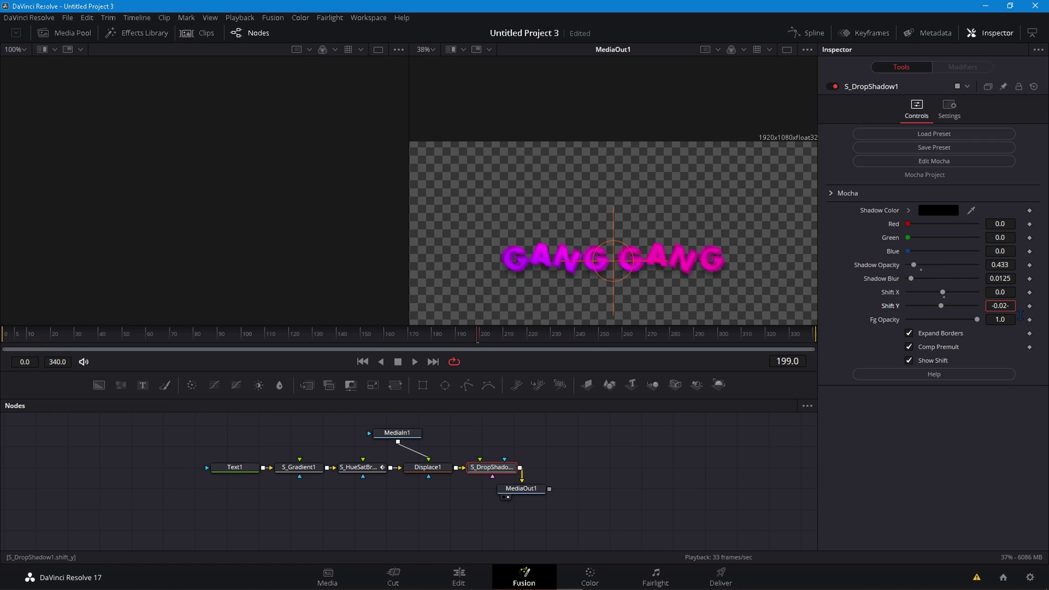
{"action": "key", "text": "Return"}
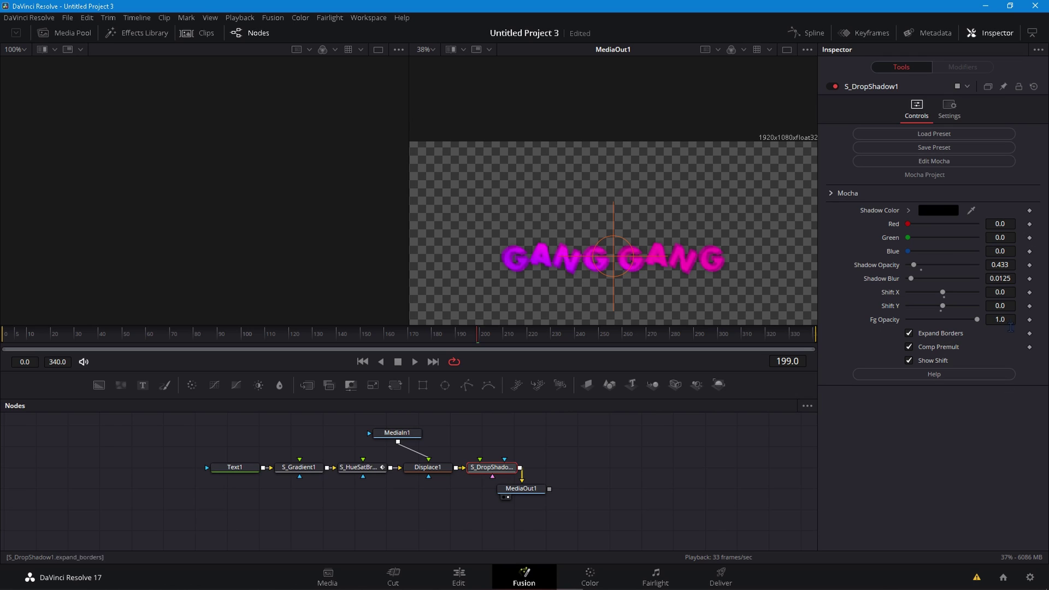
{"action": "left_click_drag", "start_coordinate": [943, 307], "coordinate": [942, 309]}
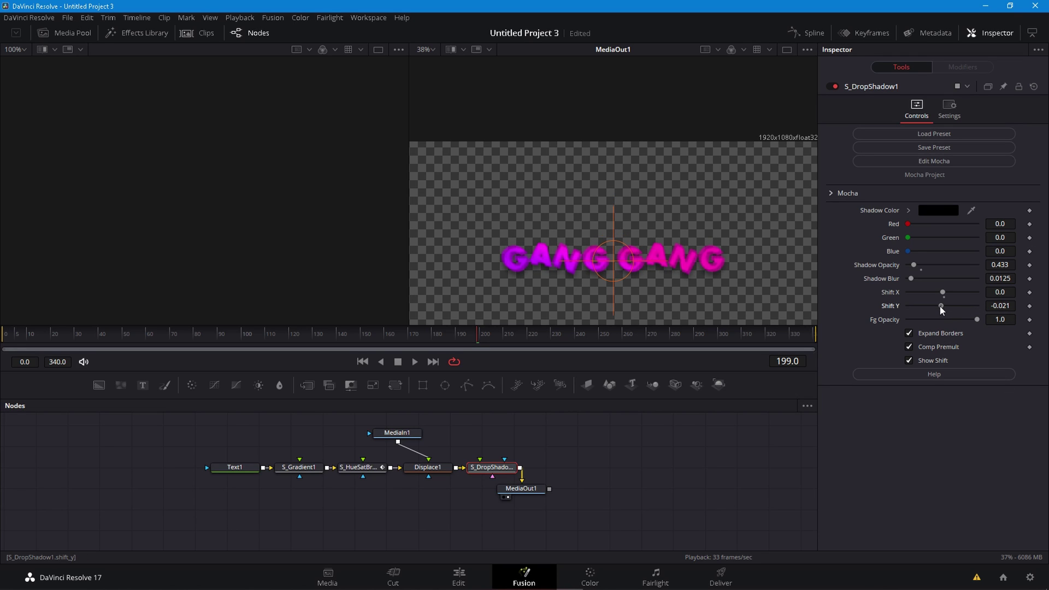
Return to the Edit page, scale the Fusion Composition clip to a zoom of 1.510, and play it from the timeline's start.
{"action": "left_click", "coordinate": [467, 571]}
{"action": "left_click_drag", "start_coordinate": [486, 355], "coordinate": [347, 362]}
{"action": "left_click_drag", "start_coordinate": [994, 110], "coordinate": [1022, 111]}
{"action": "key", "text": "space"}
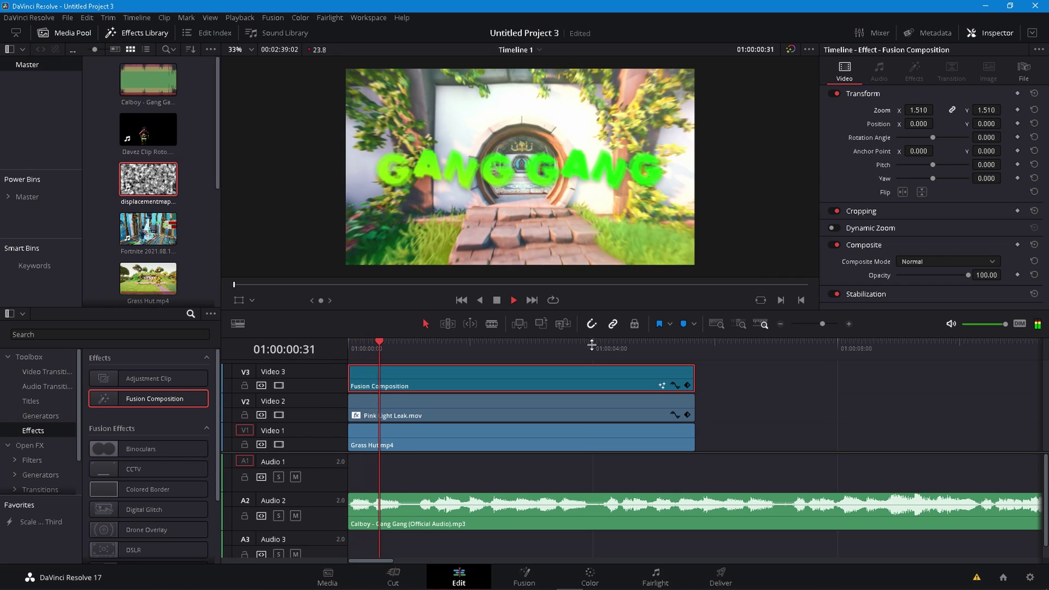
{"action": "key", "text": "space"}
Change the playback quality setting so the viewer renders the title more sharply.
{"action": "left_click", "coordinate": [240, 18]}
{"action": "mouse_move", "coordinate": [375, 61]}
{"action": "left_click", "coordinate": [444, 83]}
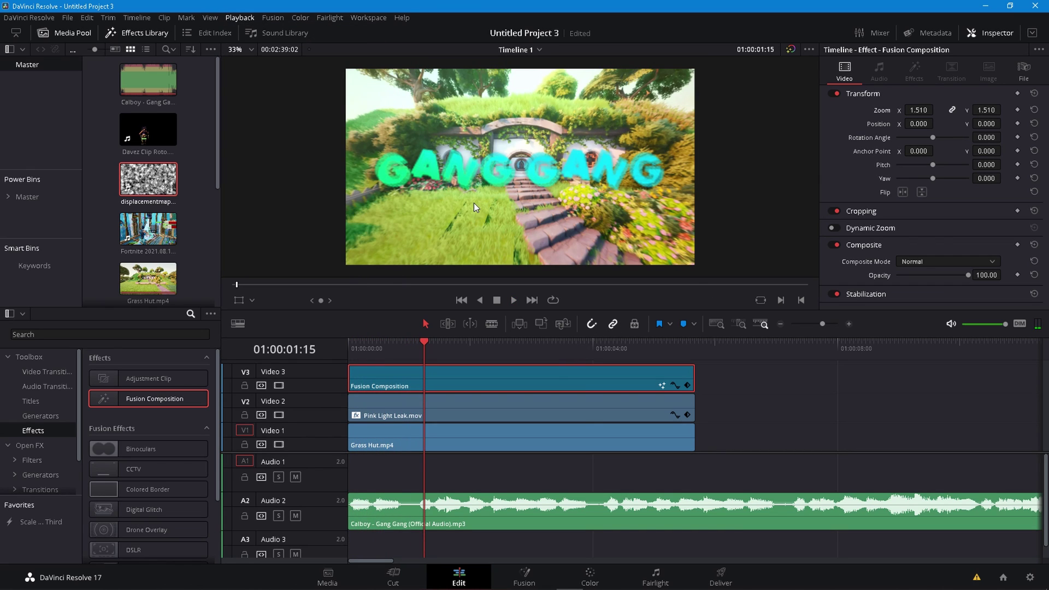
{"action": "scroll", "coordinate": [480, 206], "scroll_direction": "up", "scroll_amount": 1}
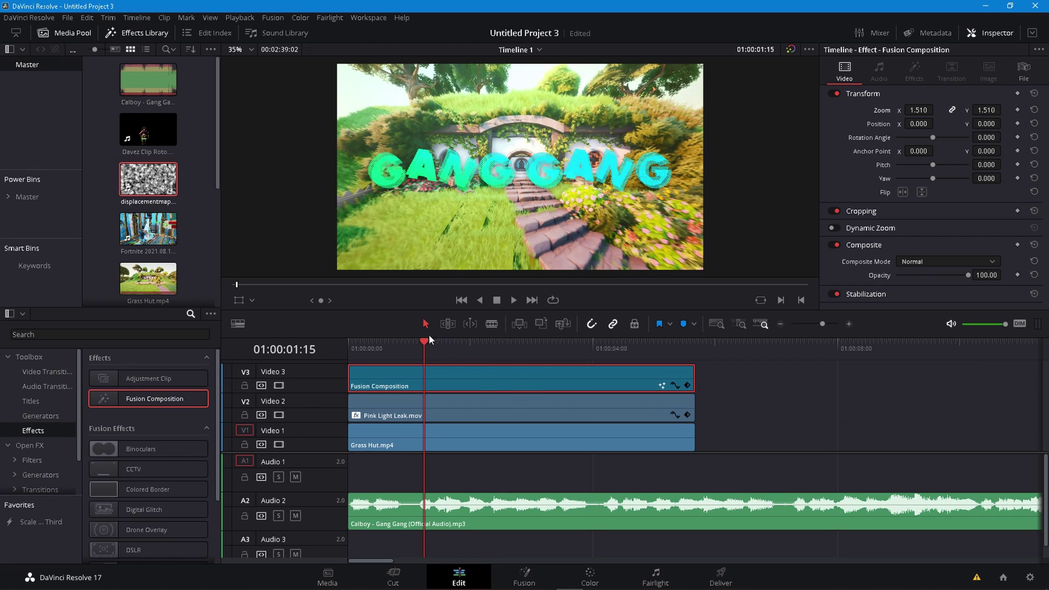
Reopen the Fusion Composition in the Fusion page, raise the drop shadow's opacity, and return to the Edit page.
{"action": "right_click", "coordinate": [480, 375]}
{"action": "left_click", "coordinate": [526, 494]}
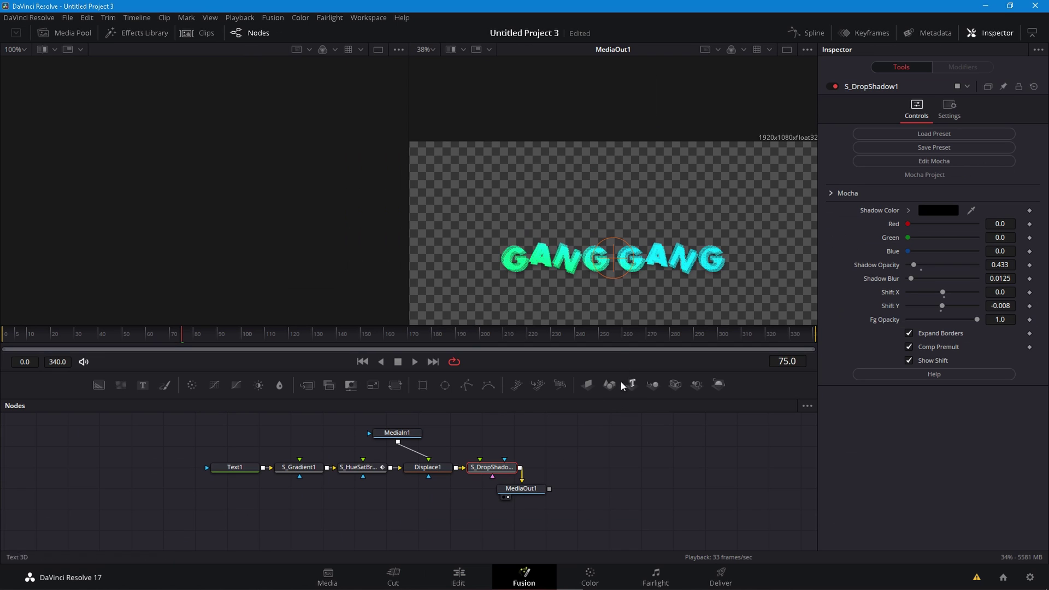
{"action": "left_click_drag", "start_coordinate": [914, 263], "coordinate": [929, 260]}
{"action": "left_click", "coordinate": [459, 576]}
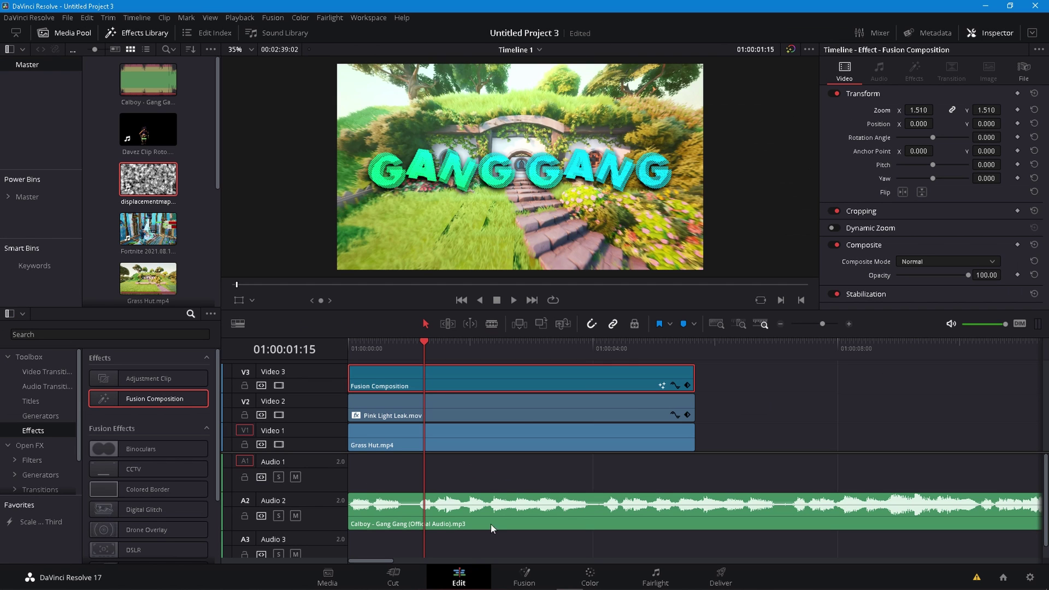
Add wall replace 108.mp4 from the media pool to the timeline directly after the Grass Hut.mp4 clip.
{"action": "left_click_drag", "start_coordinate": [435, 357], "coordinate": [375, 350]}
{"action": "left_click", "coordinate": [695, 349]}
{"action": "left_click", "coordinate": [180, 245]}
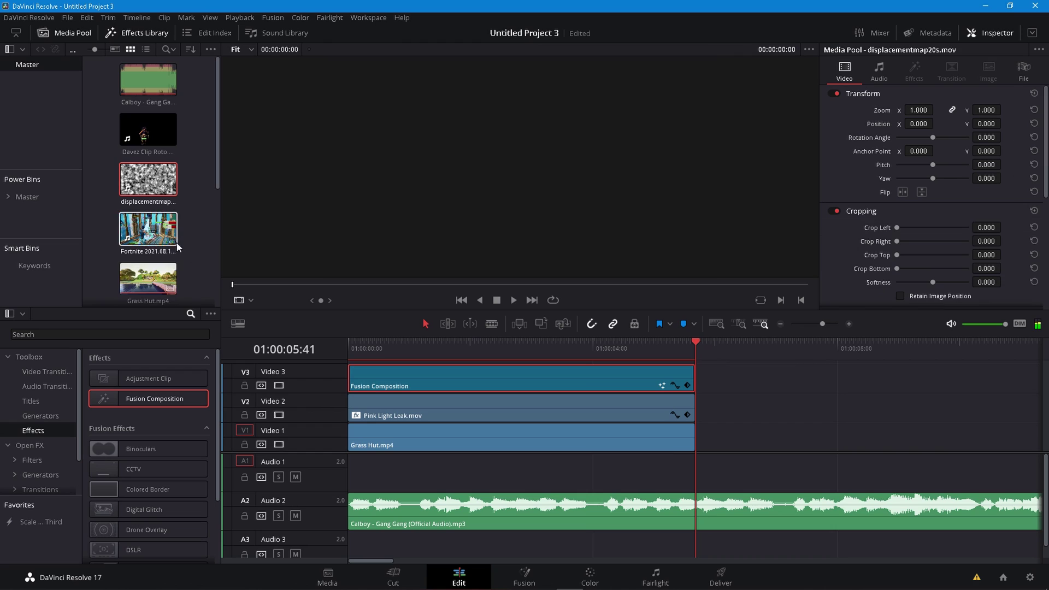
{"action": "scroll", "coordinate": [159, 164], "scroll_direction": "down", "scroll_amount": 2}
{"action": "scroll", "coordinate": [156, 129], "scroll_direction": "down", "scroll_amount": 3}
{"action": "left_click_drag", "start_coordinate": [148, 265], "coordinate": [723, 477]}
Play the song and place two blue markers on the Calboy - Gang Gang audio clip beneath the wall replace 108.mp4 clip.
{"action": "key", "text": "space"}
{"action": "left_click_drag", "start_coordinate": [822, 323], "coordinate": [820, 324]}
{"action": "left_click", "coordinate": [672, 504]}
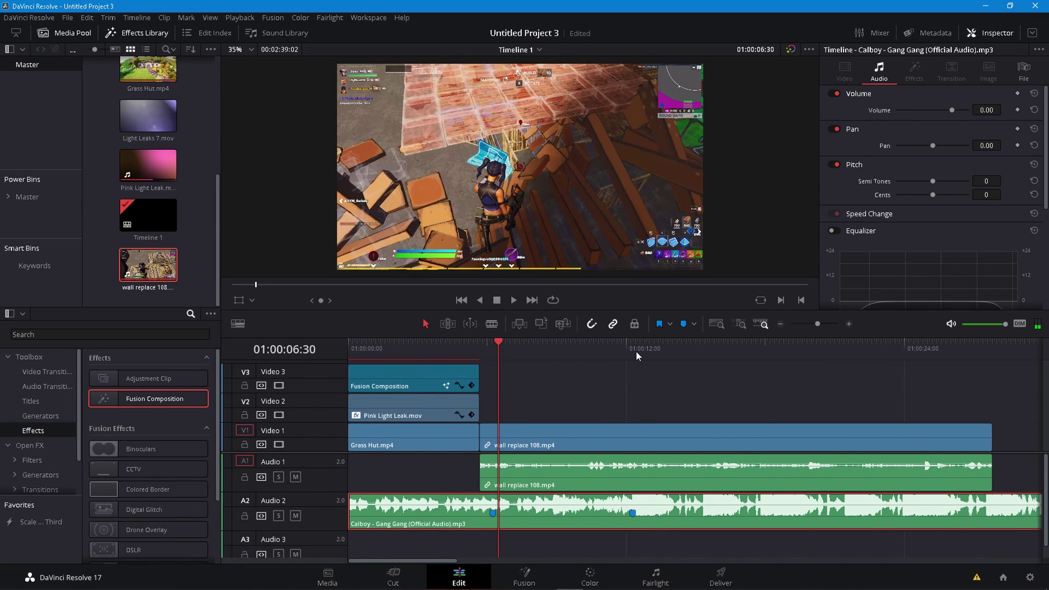
Show the retime controls on the wall replace 108.mp4 video clip and open its speed options.
{"action": "left_click", "coordinate": [634, 351]}
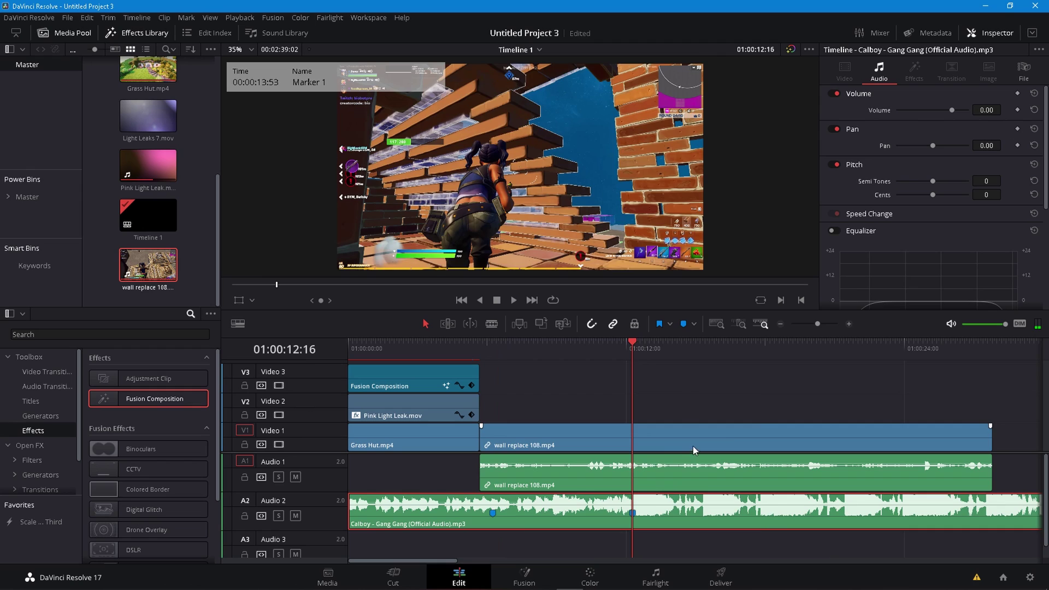
{"action": "left_click", "coordinate": [526, 442]}
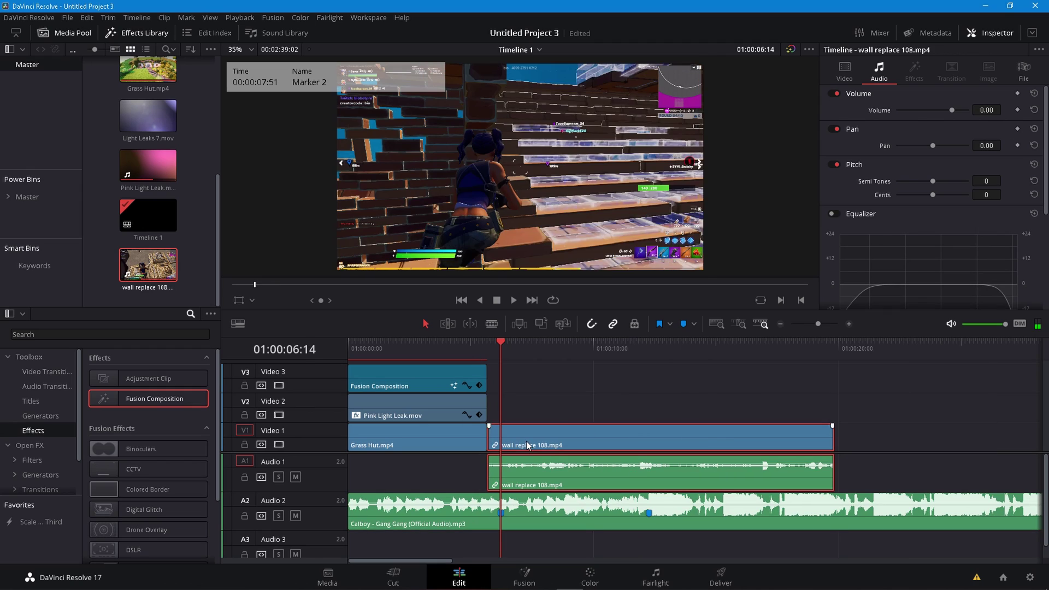
{"action": "right_click", "coordinate": [526, 441]}
{"action": "left_click", "coordinate": [585, 245]}
{"action": "right_click", "coordinate": [673, 436]}
{"action": "left_click", "coordinate": [705, 426]}
{"action": "left_click", "coordinate": [630, 381]}
{"action": "left_click", "coordinate": [666, 444]}
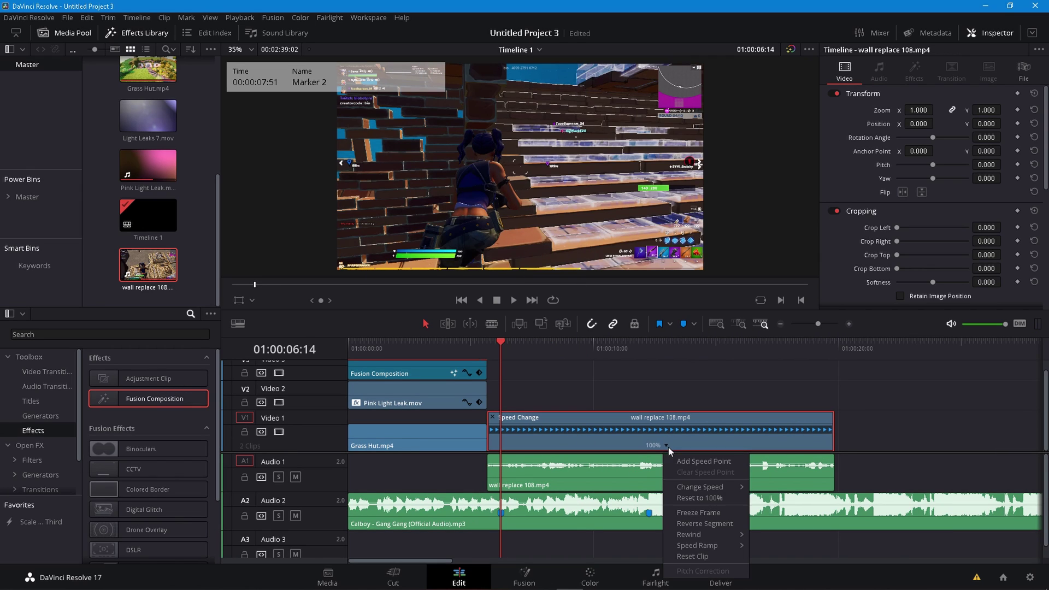
Add cleanidentbyskeater.mp4 from the Ident folder to Video 2 over the wall replace 108.mp4 clip, without its audio.
{"action": "scroll", "coordinate": [607, 435], "scroll_direction": "up", "scroll_amount": 3}
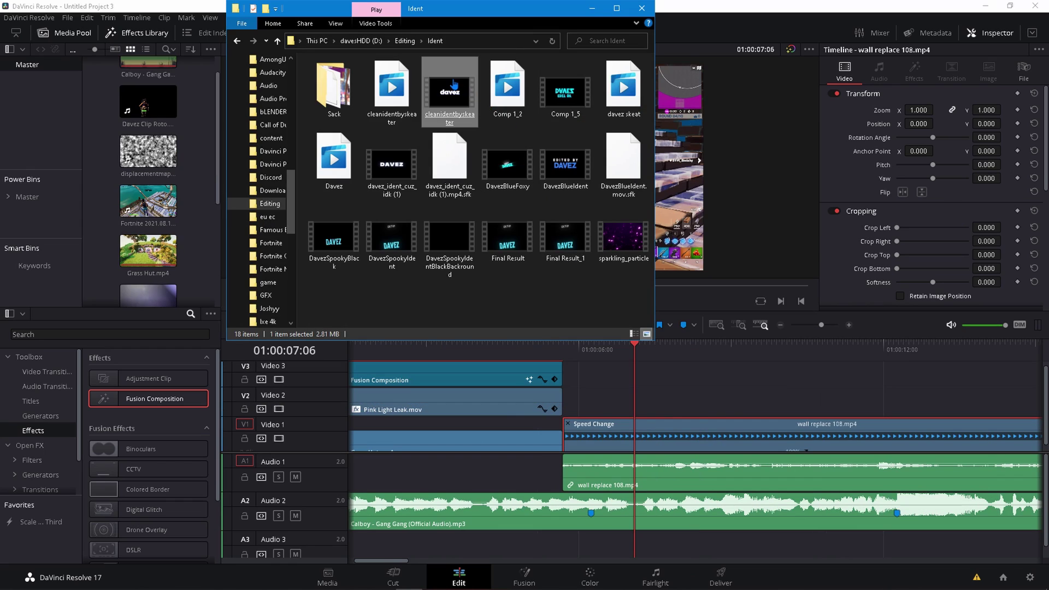
{"action": "left_click_drag", "start_coordinate": [457, 99], "coordinate": [607, 382]}
{"action": "right_click", "coordinate": [676, 385]}
{"action": "left_click", "coordinate": [694, 375]}
{"action": "left_click_drag", "start_coordinate": [1045, 465], "coordinate": [1045, 501]}
{"action": "left_click", "coordinate": [694, 538]}
{"action": "key", "text": "Delete"}
{"action": "left_click_drag", "start_coordinate": [662, 378], "coordinate": [664, 431]}
Key out the ident clip's black background with a Delta Keyer in Fusion, setting both the background and reference colours to black.
{"action": "right_click", "coordinate": [663, 430]}
{"action": "left_click", "coordinate": [717, 228]}
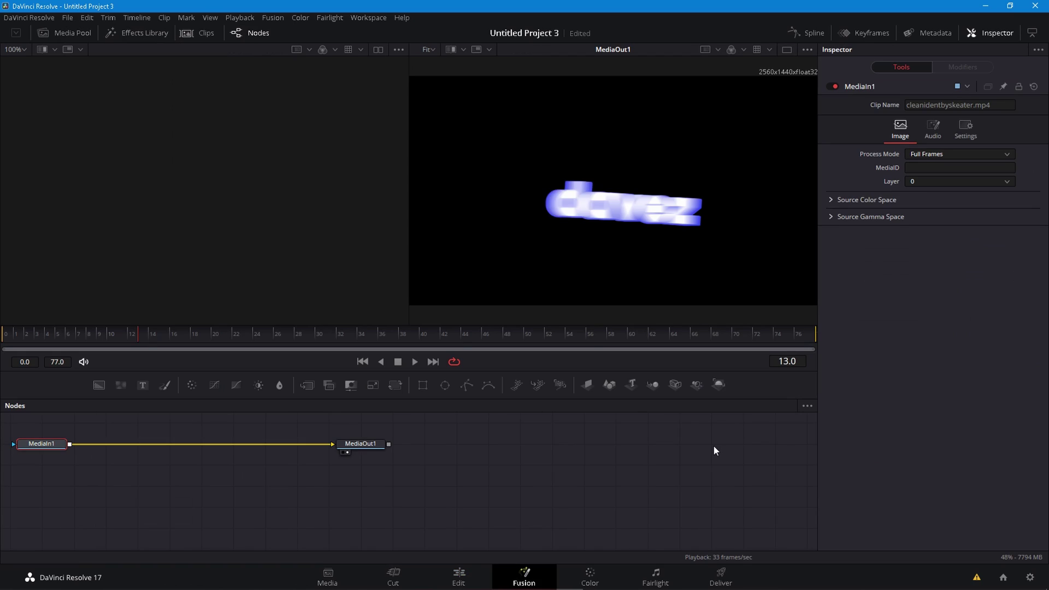
{"action": "key", "text": "shift+space"}
{"action": "type", "text": "delta"}
{"action": "key", "text": "Return"}
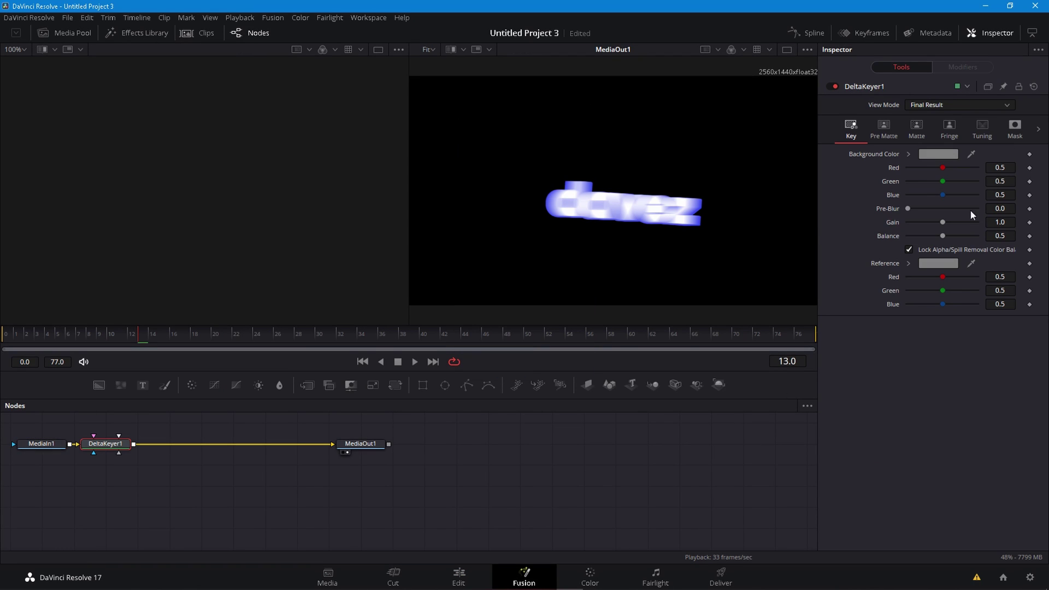
{"action": "left_click_drag", "start_coordinate": [957, 146], "coordinate": [762, 271]}
{"action": "left_click_drag", "start_coordinate": [955, 268], "coordinate": [754, 286]}
{"action": "left_click", "coordinate": [484, 566]}
Reopen the ident clip in the Fusion page and add the S_Rays effect after its Delta Keyer.
{"action": "right_click", "coordinate": [668, 428]}
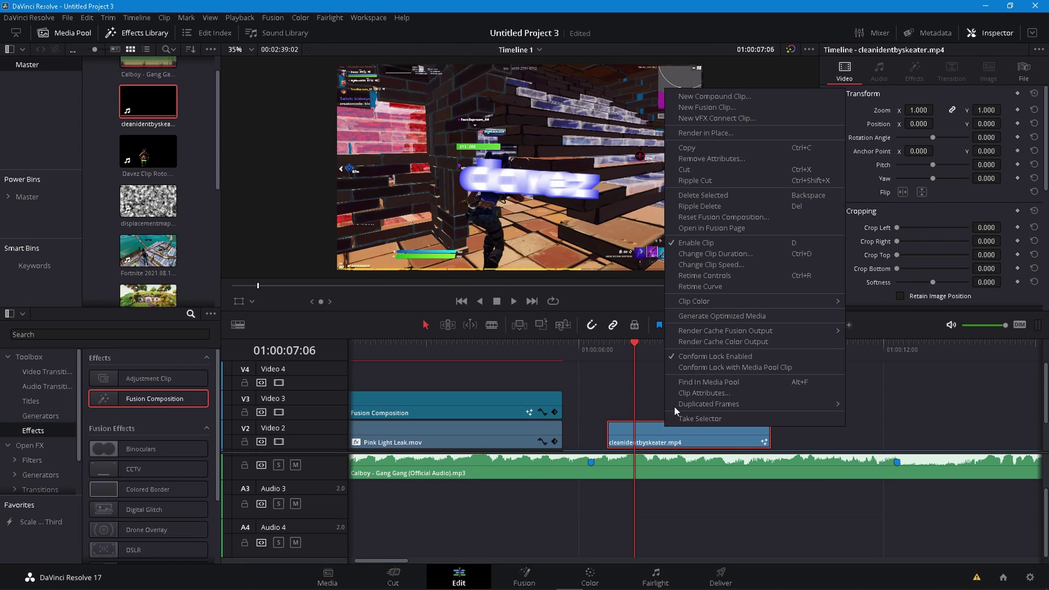
{"action": "left_click", "coordinate": [699, 228]}
{"action": "key", "text": "shift+space"}
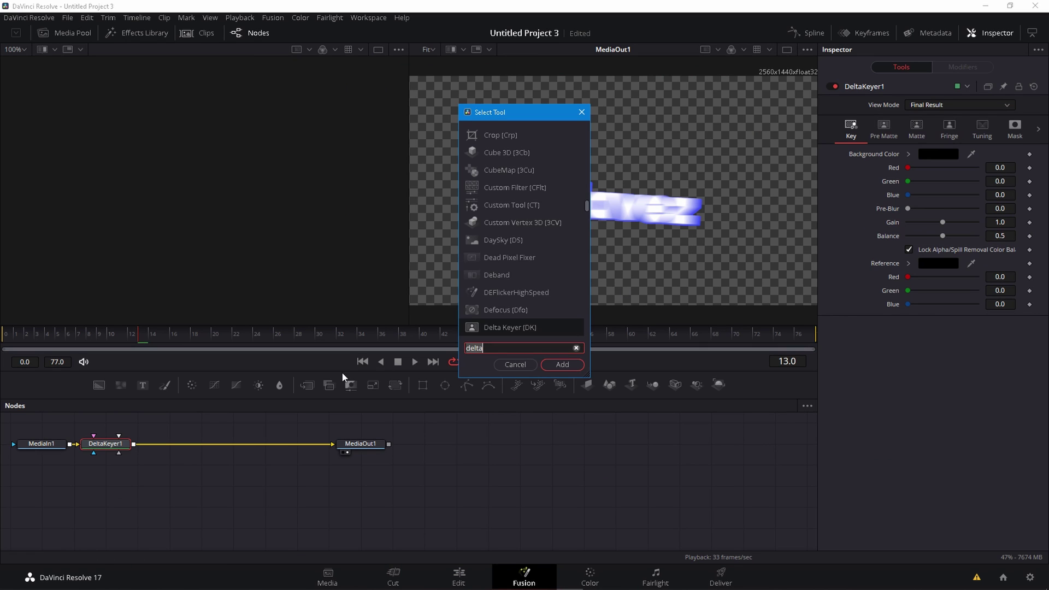
{"action": "type", "text": "s_rays"}
{"action": "key", "text": "Return"}
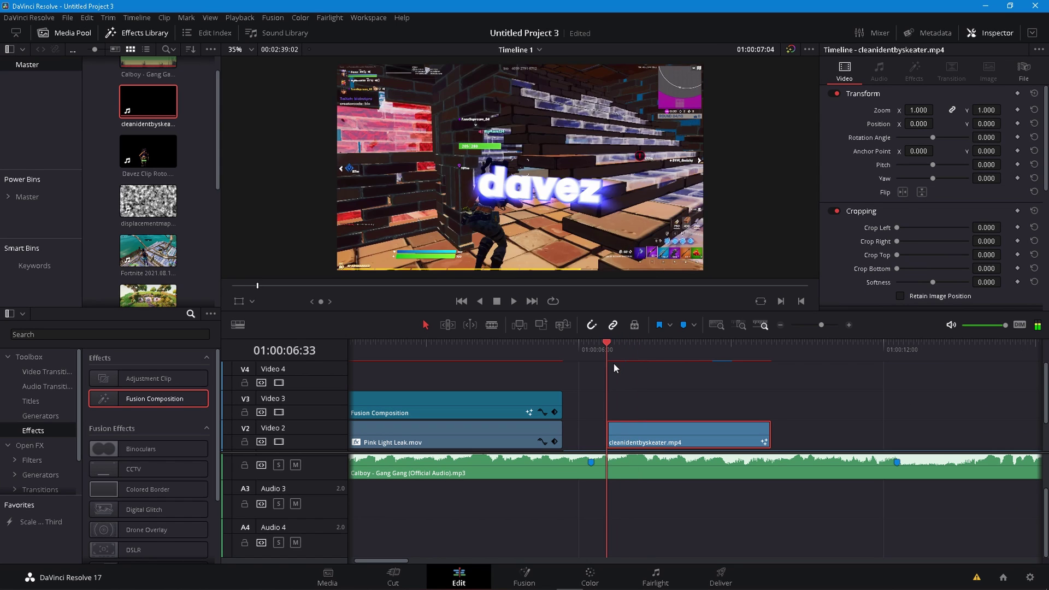
{"action": "left_click_drag", "start_coordinate": [612, 362], "coordinate": [591, 359]}
{"action": "left_click_drag", "start_coordinate": [636, 431], "coordinate": [627, 431]}
{"action": "scroll", "coordinate": [634, 432], "scroll_direction": "up", "scroll_amount": 3}
{"action": "left_click_drag", "start_coordinate": [733, 438], "coordinate": [769, 439]}
{"action": "left_click_drag", "start_coordinate": [852, 441], "coordinate": [776, 441]}
{"action": "scroll", "coordinate": [772, 440], "scroll_direction": "up", "scroll_amount": 2}
{"action": "mouse_move", "coordinate": [711, 435]}
{"action": "left_mouse_down"}
{"action": "mouse_move", "coordinate": [734, 435]}
{"action": "mouse_move", "coordinate": [719, 436]}
{"action": "left_mouse_up"}
{"action": "left_click", "coordinate": [703, 442]}
{"action": "key", "text": "ctrl+z"}
{"action": "key", "text": "ctrl+z"}
{"action": "key", "text": "ctrl+z"}
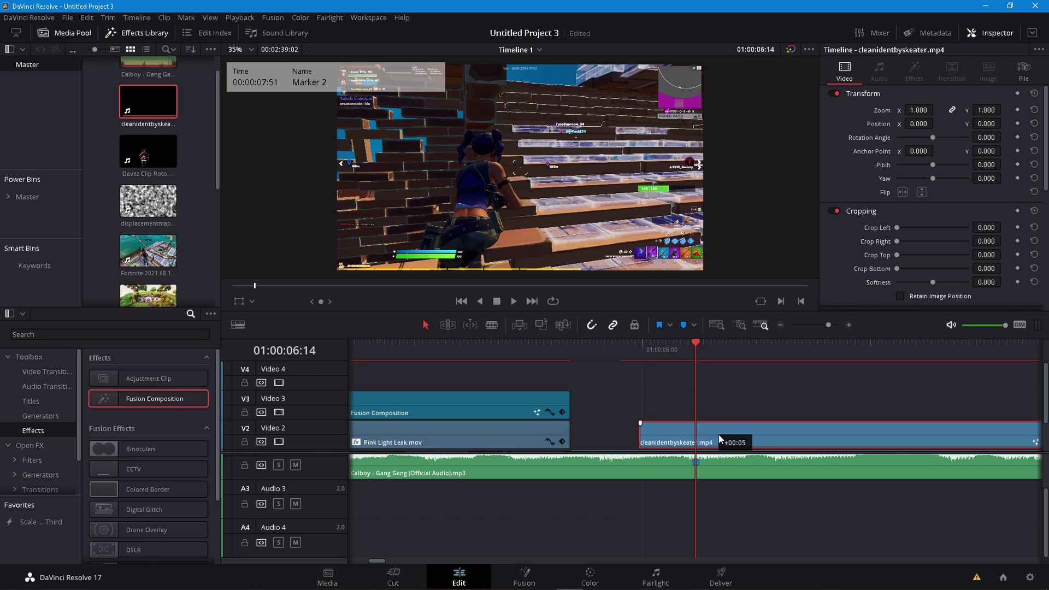
Move the ident clip to start at the first blue marker, then cut it at 01:00:08:18 and delete the remainder.
{"action": "left_click_drag", "start_coordinate": [649, 435], "coordinate": [705, 436]}
{"action": "key", "text": "space"}
{"action": "left_click_drag", "start_coordinate": [828, 325], "coordinate": [824, 324]}
{"action": "left_click", "coordinate": [844, 351]}
{"action": "left_click", "coordinate": [828, 325]}
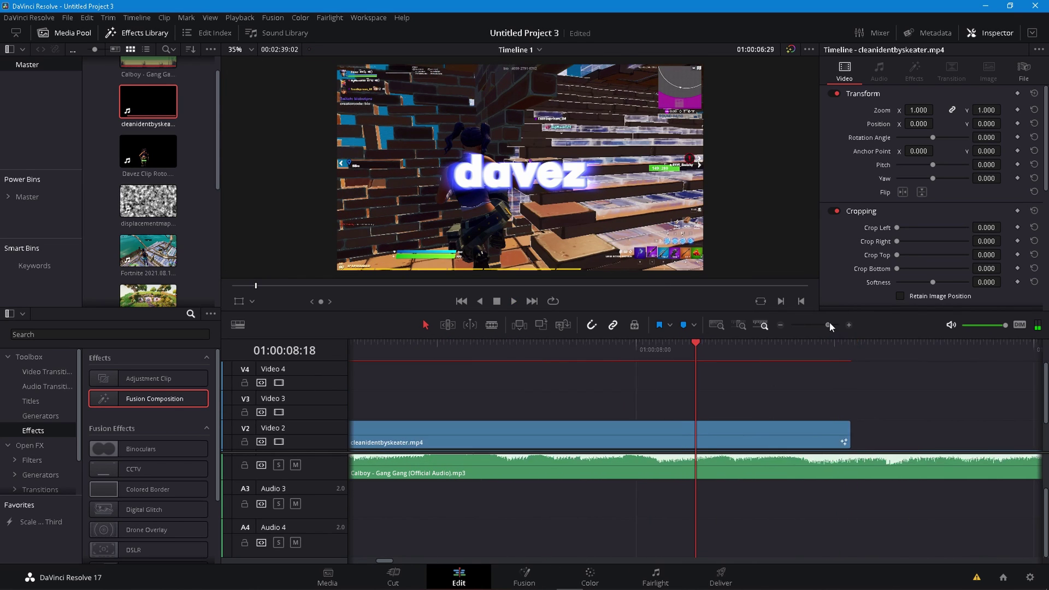
{"action": "key", "text": "ctrl+b"}
{"action": "left_click", "coordinate": [760, 446]}
{"action": "key", "text": "Delete"}
Split the wall replace 108.mp4 clip on Video 1 at 01:00:08:18, where the ident clip ends.
{"action": "left_click", "coordinate": [817, 344]}
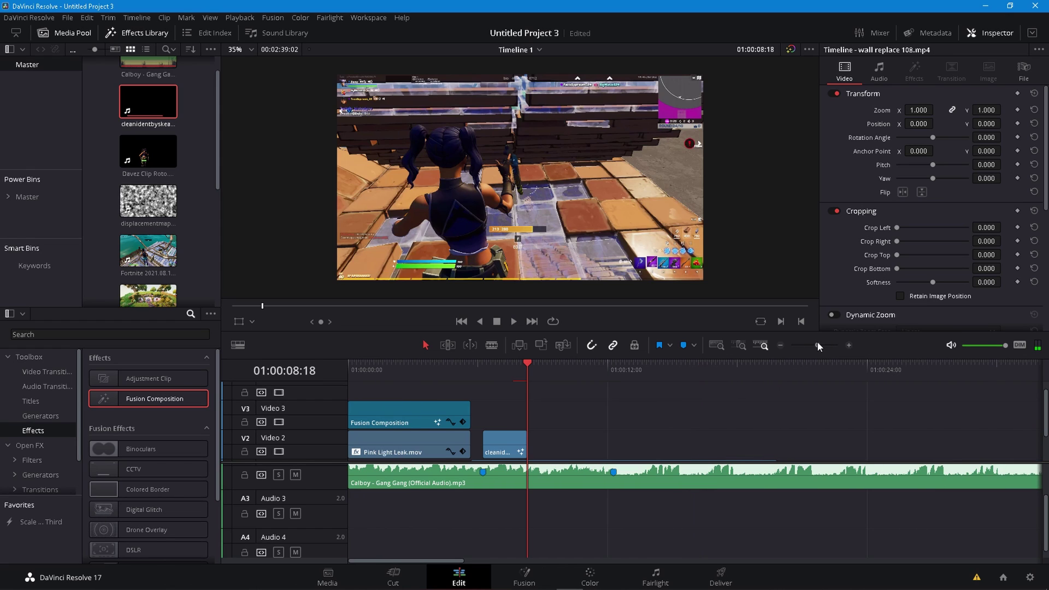
{"action": "left_click_drag", "start_coordinate": [1046, 421], "coordinate": [1048, 488]}
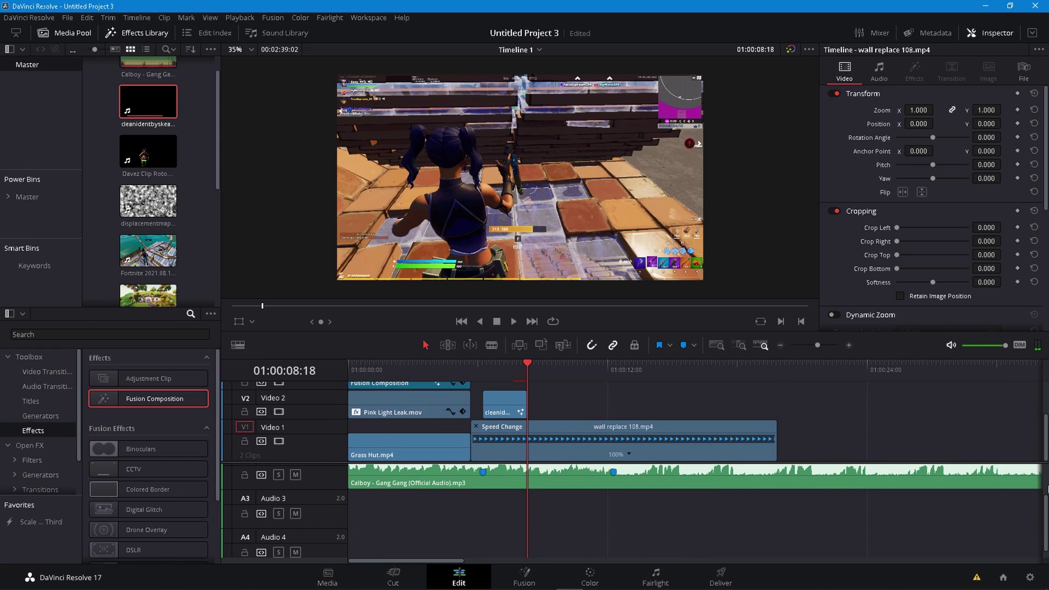
{"action": "left_click", "coordinate": [540, 450]}
{"action": "scroll", "coordinate": [531, 452], "scroll_direction": "up", "scroll_amount": 3}
{"action": "key", "text": "ctrl+b"}
Add a speed point to the first wall replace 108.mp4 segment at 01:00:06:14, on the first blue marker.
{"action": "left_click", "coordinate": [626, 454]}
{"action": "left_click", "coordinate": [579, 373]}
{"action": "left_click", "coordinate": [626, 453]}
{"action": "left_click", "coordinate": [636, 471]}
Open the Change Speed options for the section of wall replace 108.mp4 after the speed point.
{"action": "left_click", "coordinate": [639, 454]}
{"action": "mouse_move", "coordinate": [677, 496]}
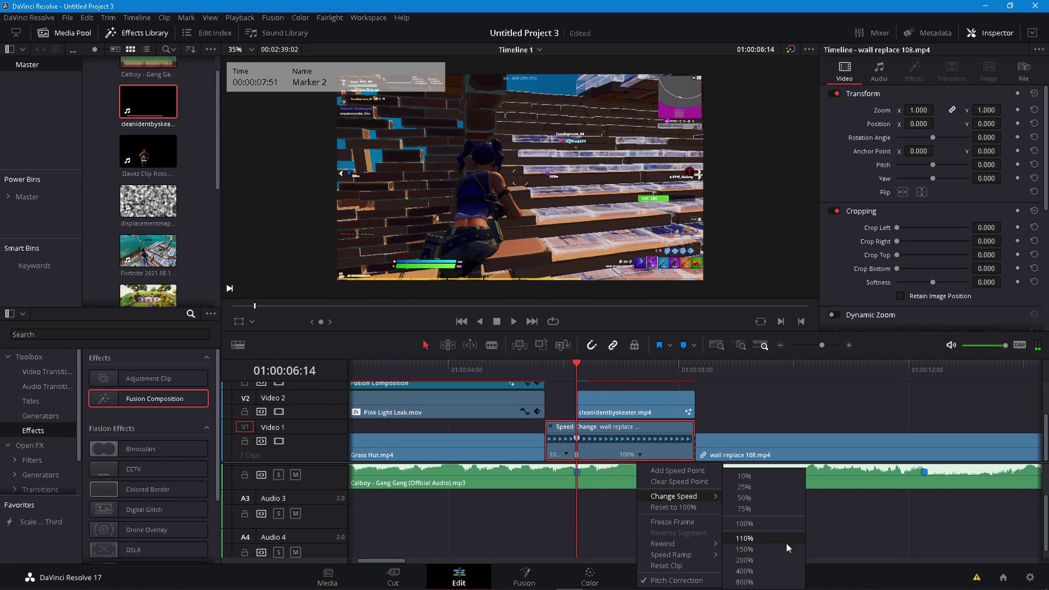